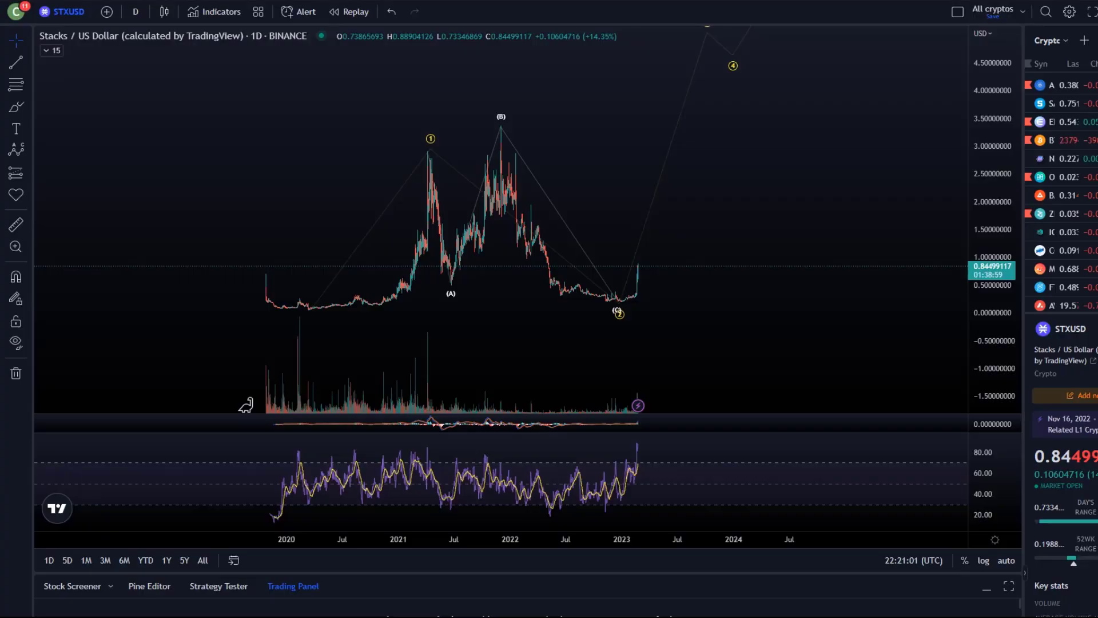
Maximize the STXUSD price pane so the indicator panes beneath it are hidden
drag(558, 359, 591, 369)
double_click(591, 369)
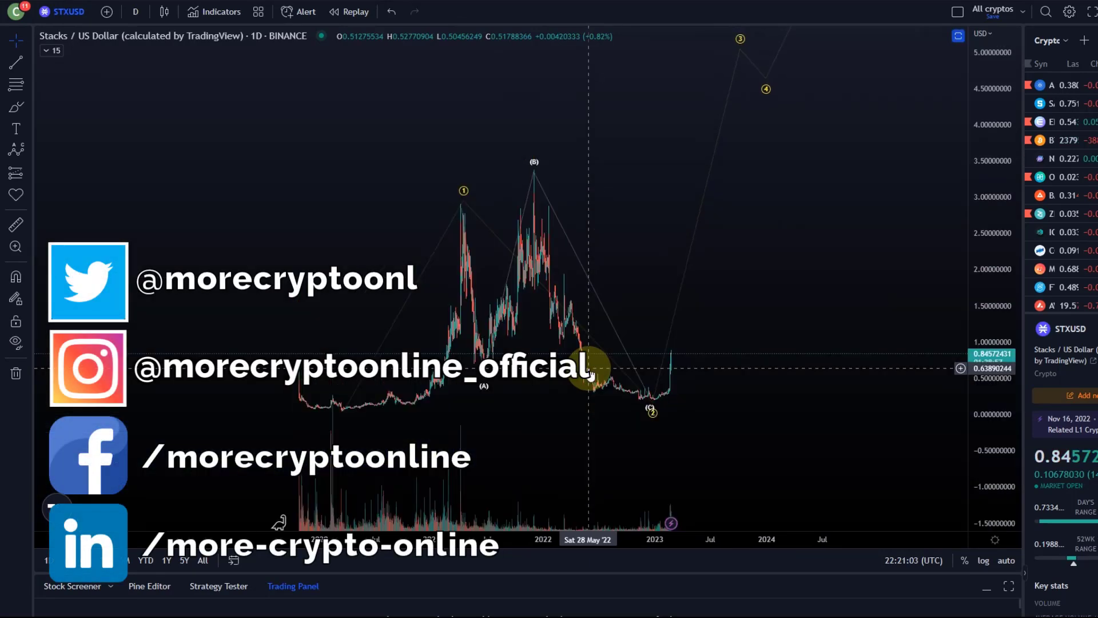
drag(512, 414, 593, 362)
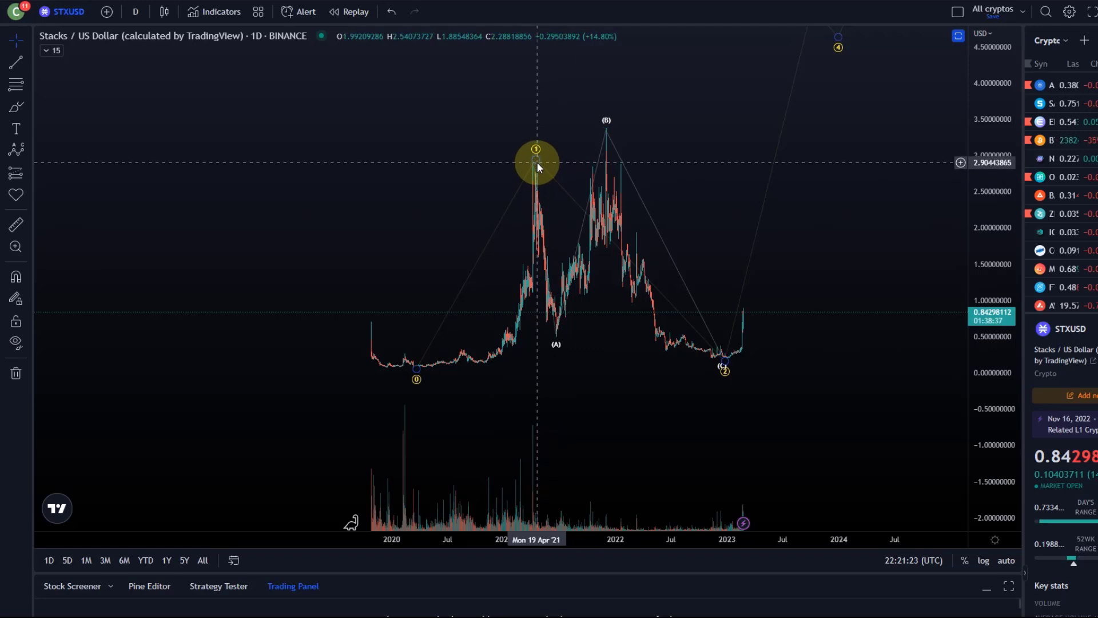
click(552, 325)
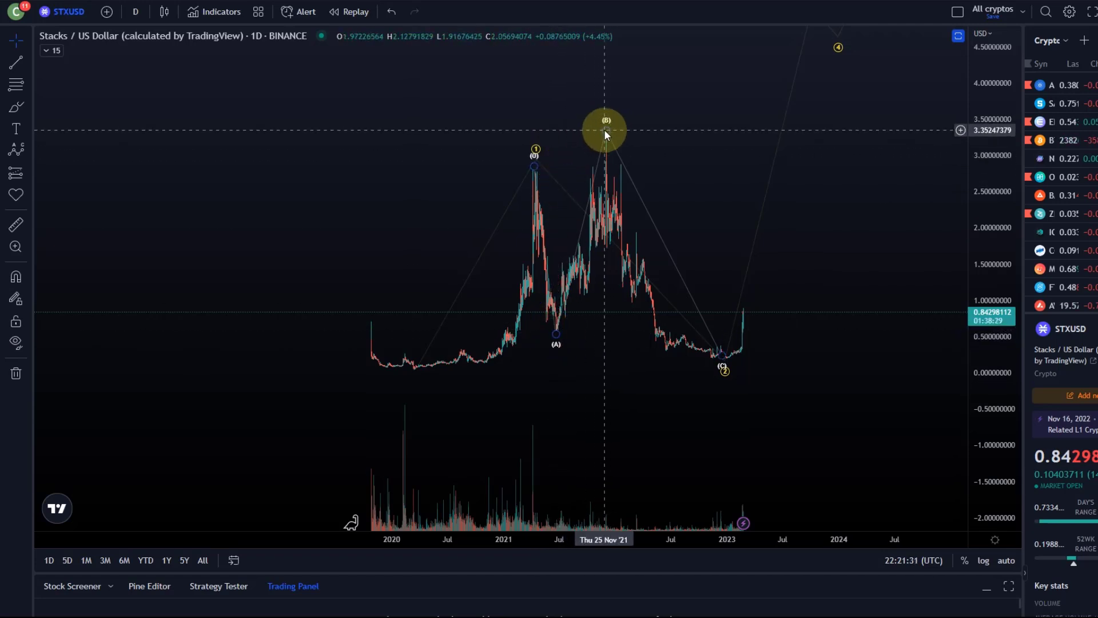
Check wave (B) with a Fib retracement from the wave 1 high at about 2.90 to about 0.48 near wave (A), and delete it
click(16, 84)
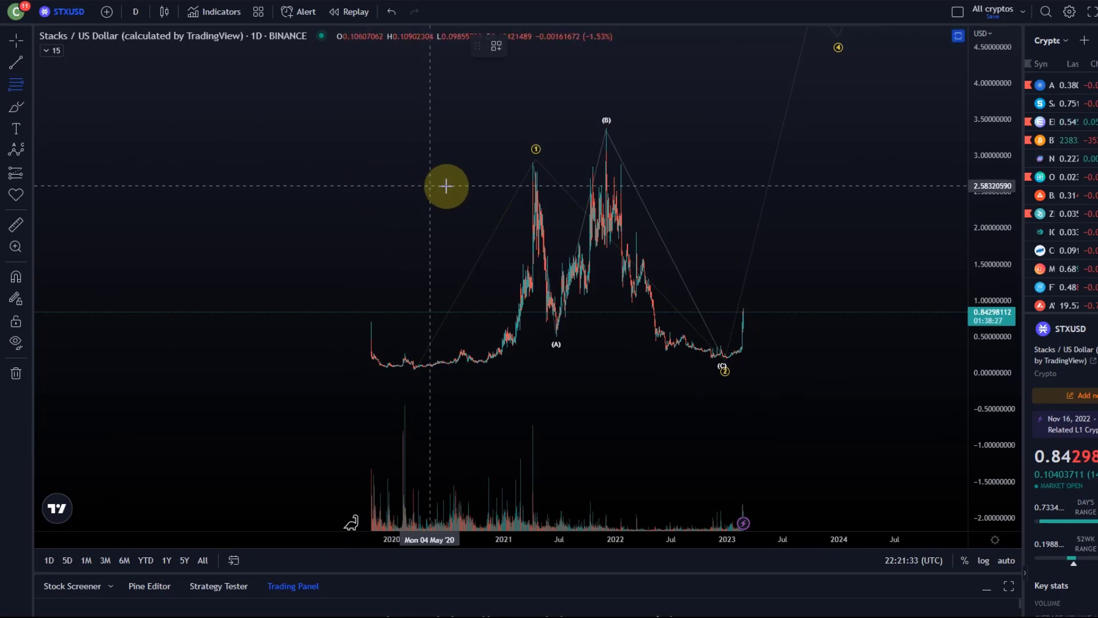
click(523, 163)
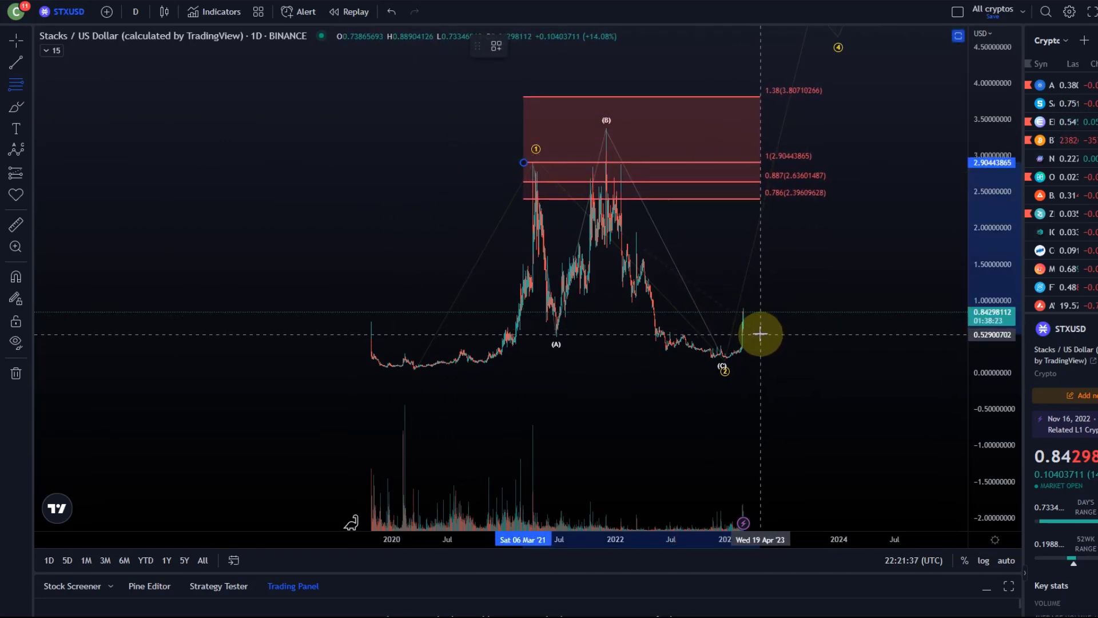
click(758, 337)
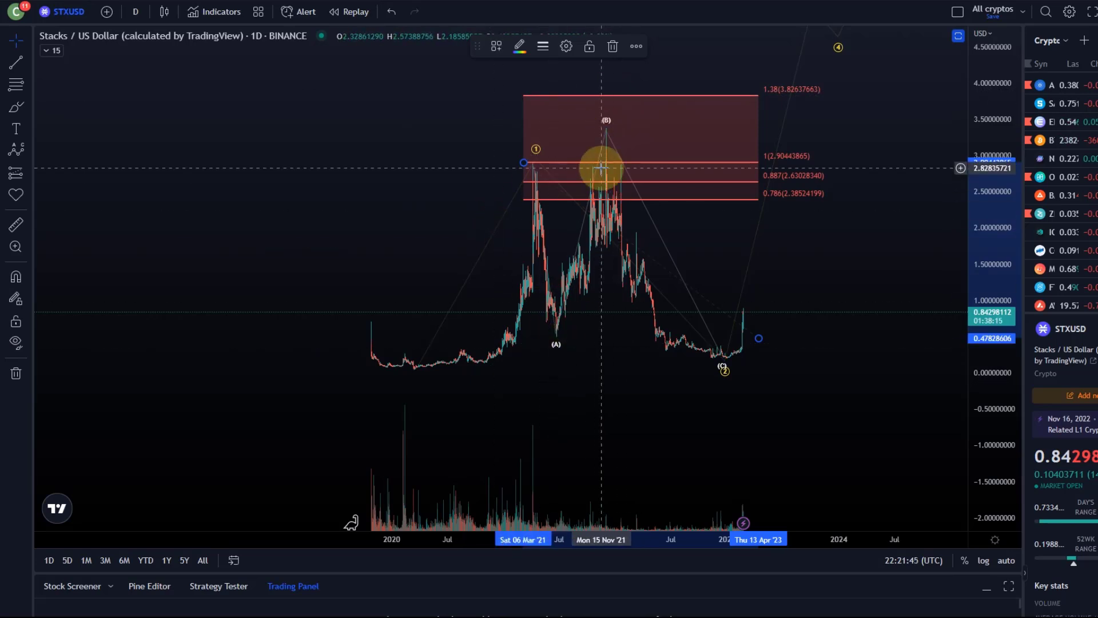
drag(605, 118, 633, 116)
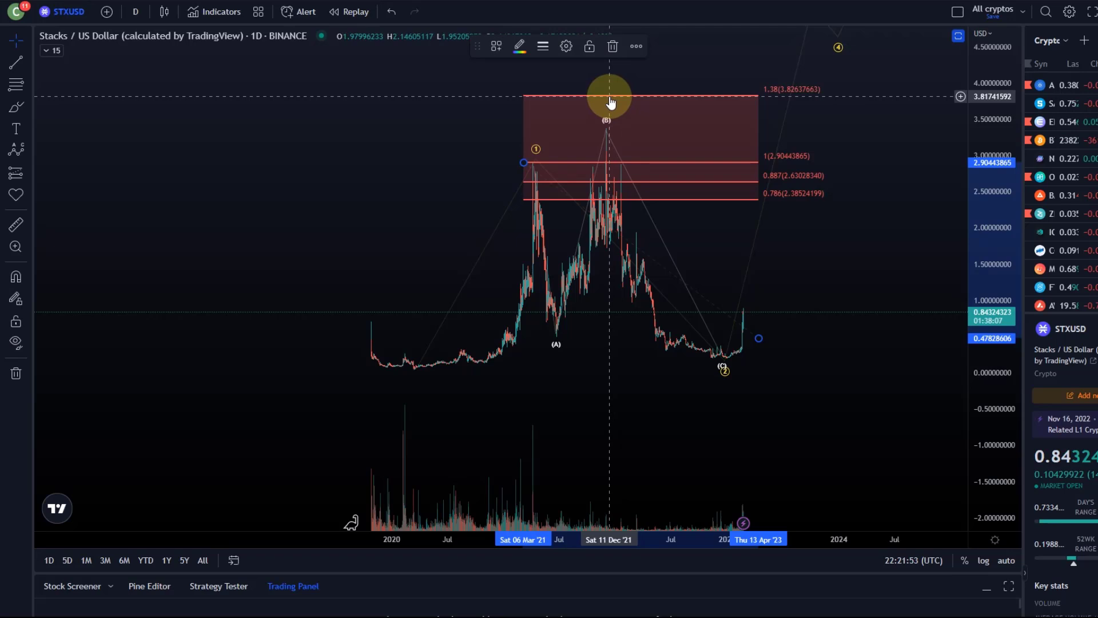
key(Delete)
Examine the daily price action from the wave 2 low through the February 2023 rally
scroll(698, 307, up, 3)
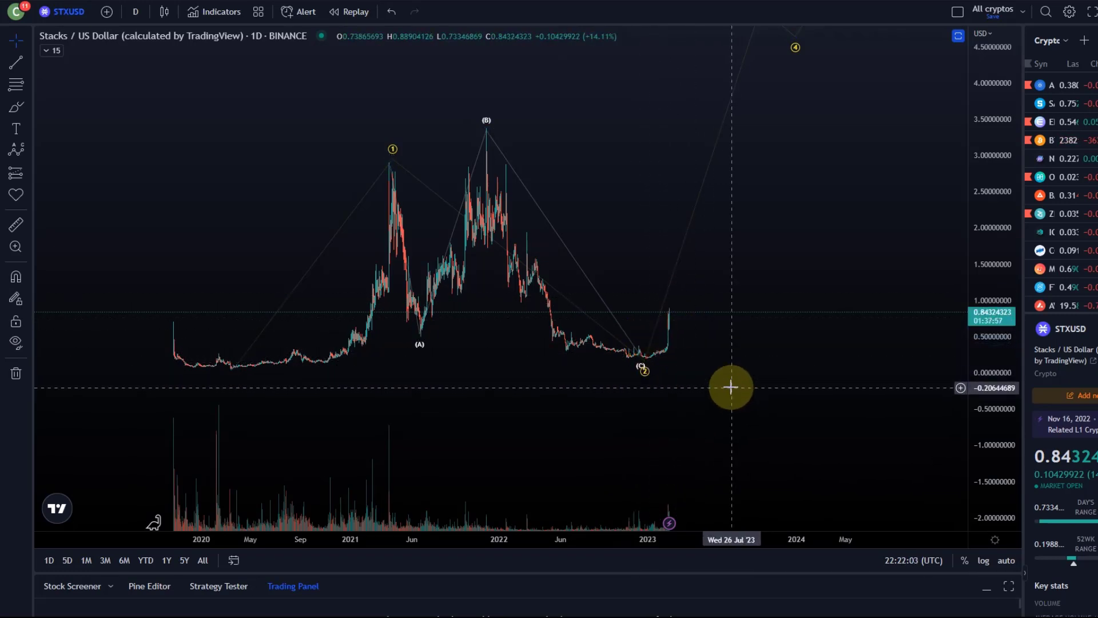
drag(731, 384, 767, 296)
drag(990, 400, 991, 195)
scroll(809, 355, up, 9)
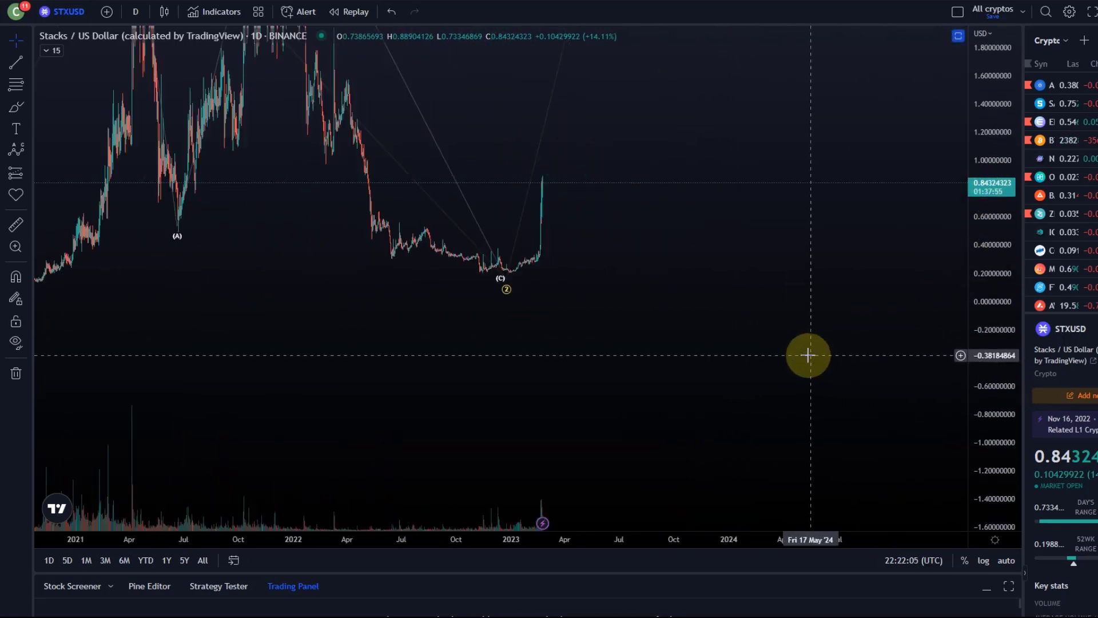
drag(430, 294, 938, 329)
scroll(824, 330, up, 2)
scroll(812, 328, up, 6)
drag(660, 314, 924, 292)
scroll(898, 293, up, 3)
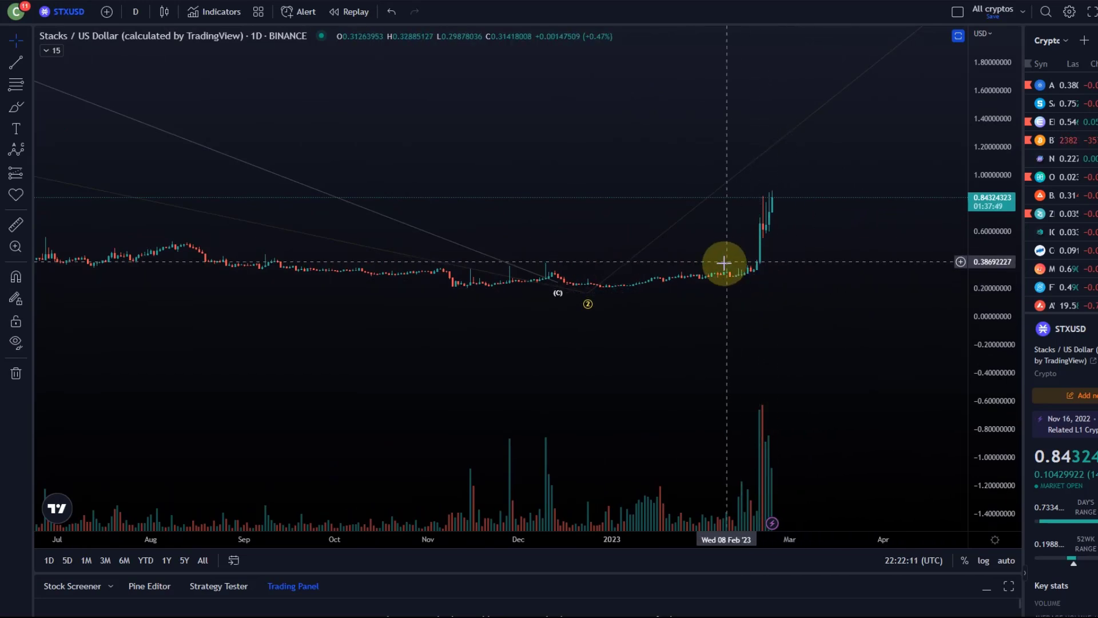
drag(995, 370, 845, 219)
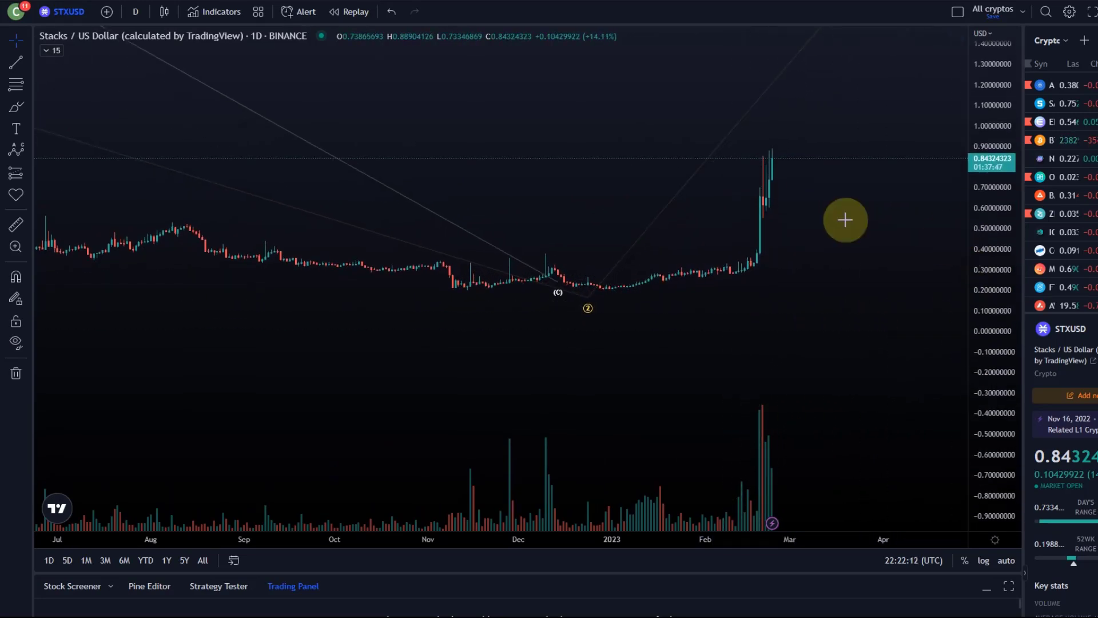
Switch the chart interval to 4 hours
click(135, 12)
click(176, 369)
scroll(613, 321, down, 3)
drag(791, 319, 716, 341)
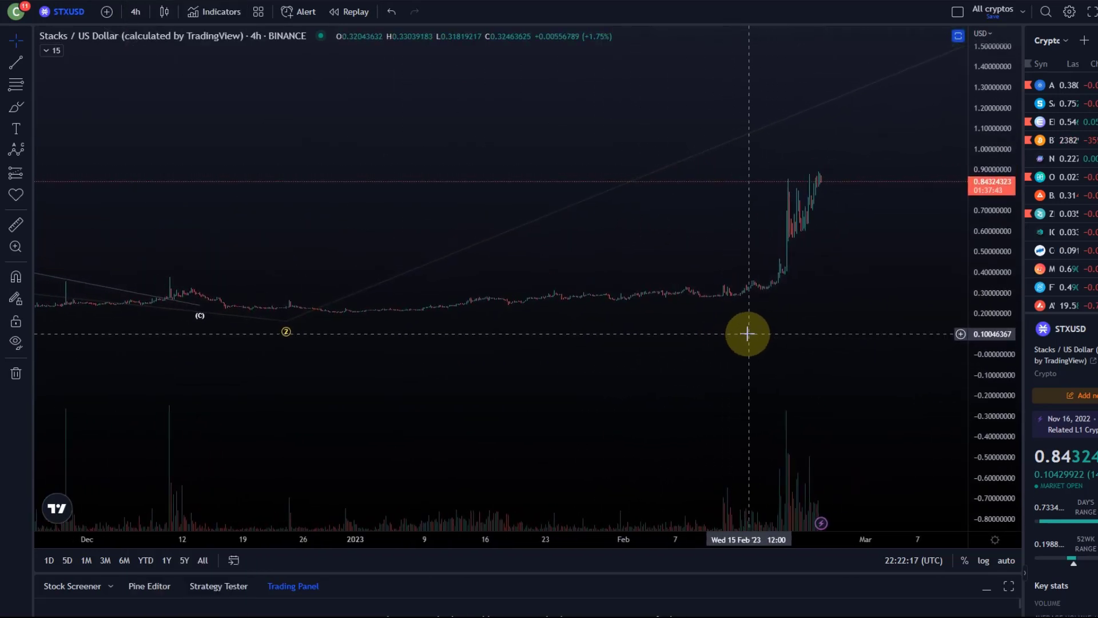
scroll(743, 334, down, 5)
drag(801, 338, 675, 342)
scroll(675, 342, up, 5)
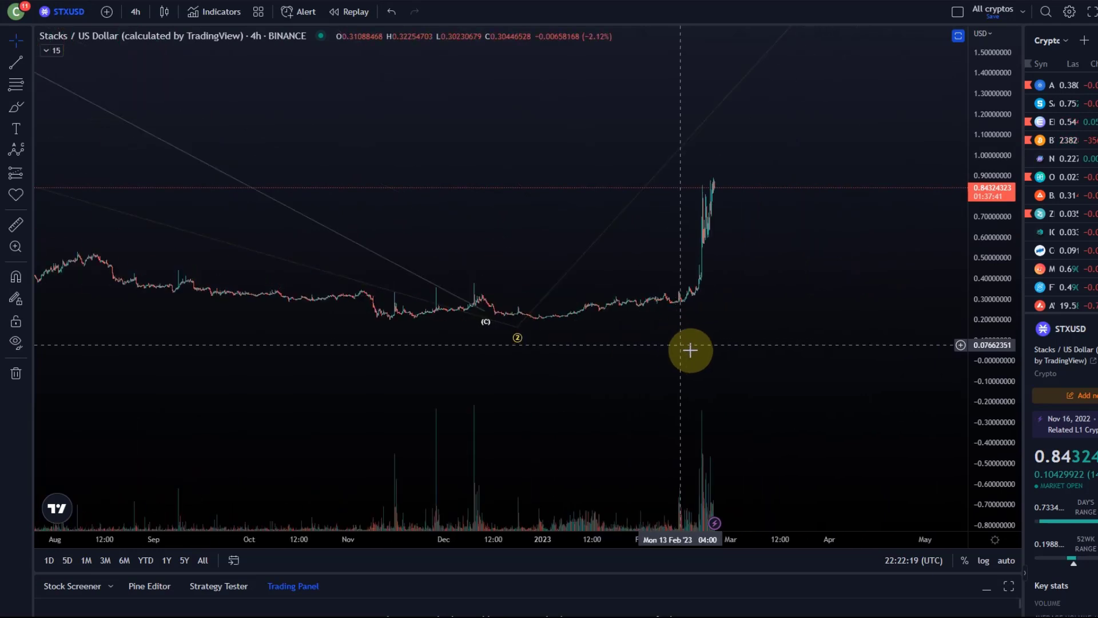
drag(981, 408, 962, 270)
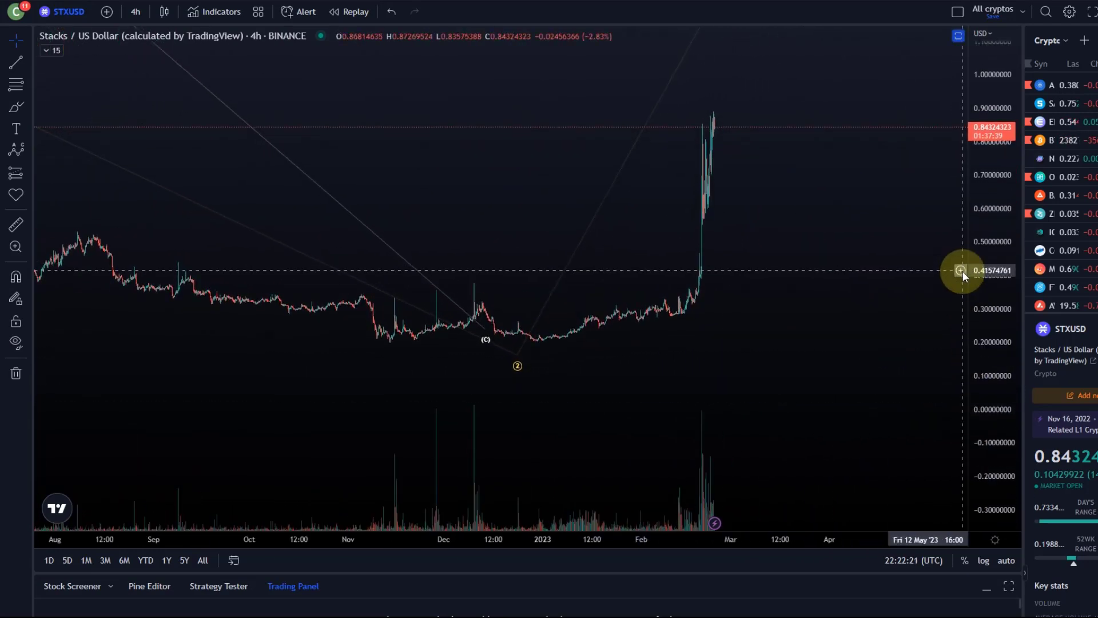
Move the wave (C) and circled wave 2 endpoints onto the price low at the end of December 2022
mouse_move(517, 366)
mouse_down()
mouse_move(491, 342)
mouse_move(543, 349)
mouse_move(540, 362)
mouse_up()
drag(674, 384, 581, 402)
drag(772, 286, 676, 284)
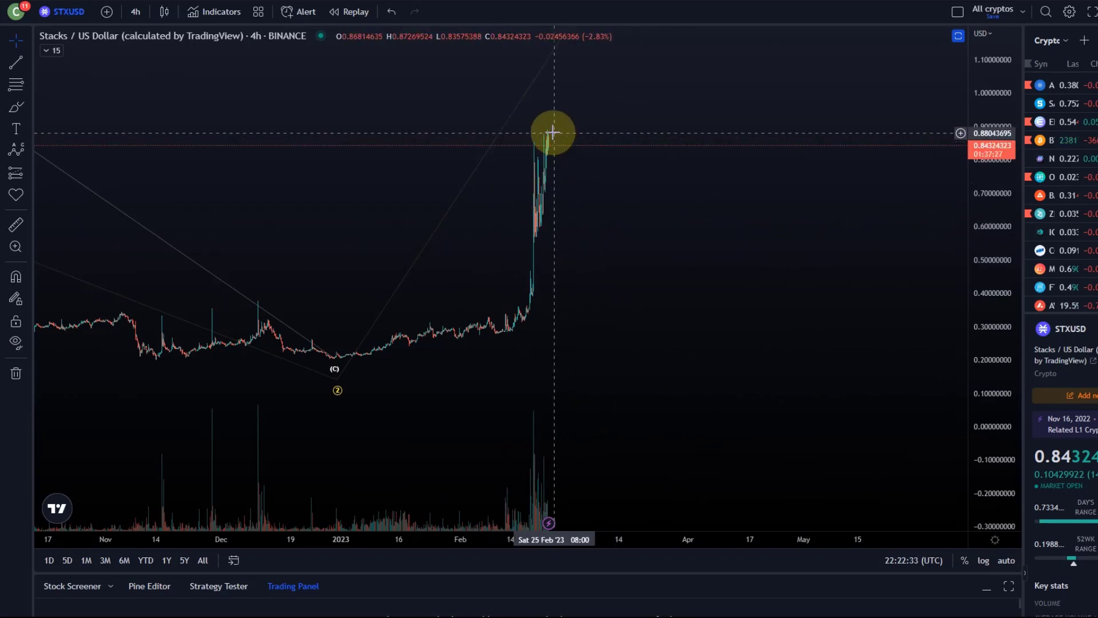
Draw an Elliott impulse wave from the 31 Dec 2022 low, with points at about 0.207, 0.317, 0.260, 0.857, 0.572 and 0.954
scroll(525, 195, up, 5)
drag(471, 263, 846, 256)
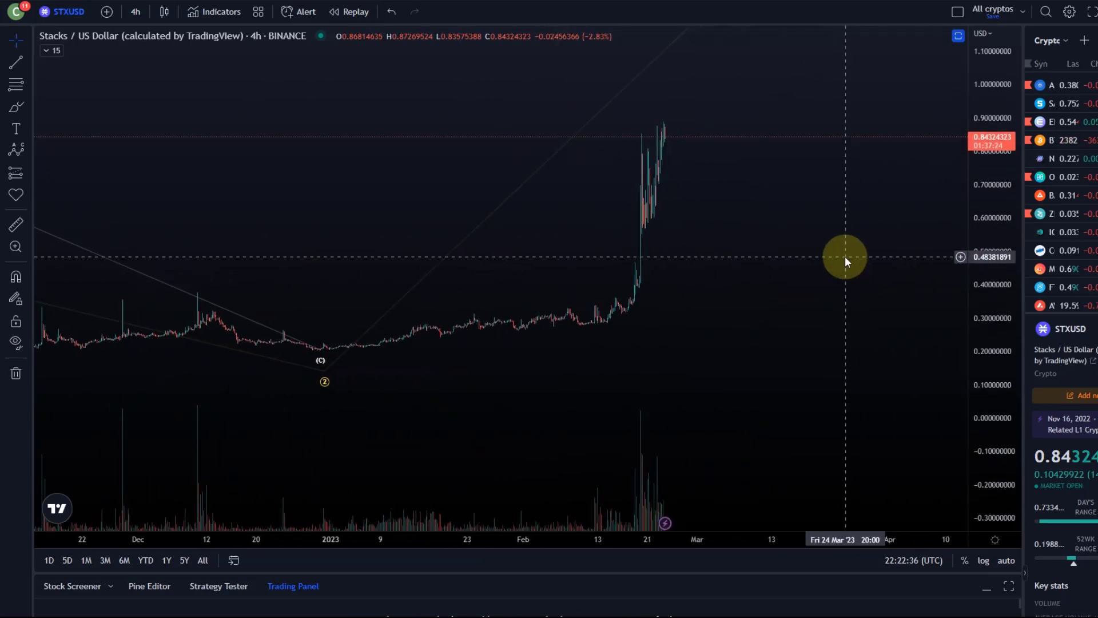
click(26, 152)
click(136, 297)
drag(320, 347, 584, 350)
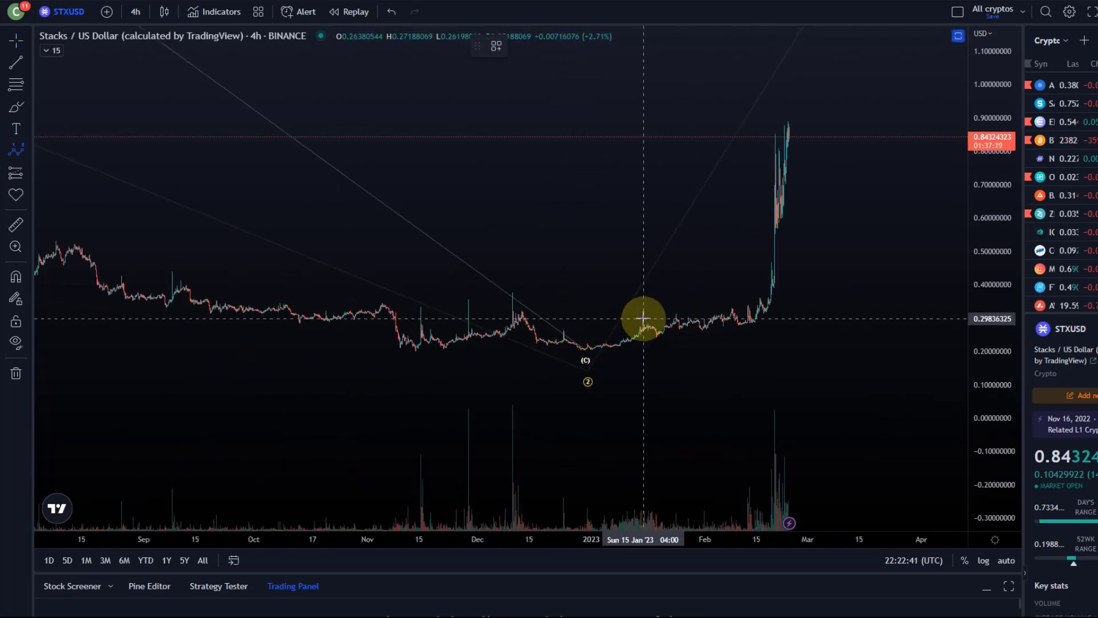
click(589, 347)
click(675, 311)
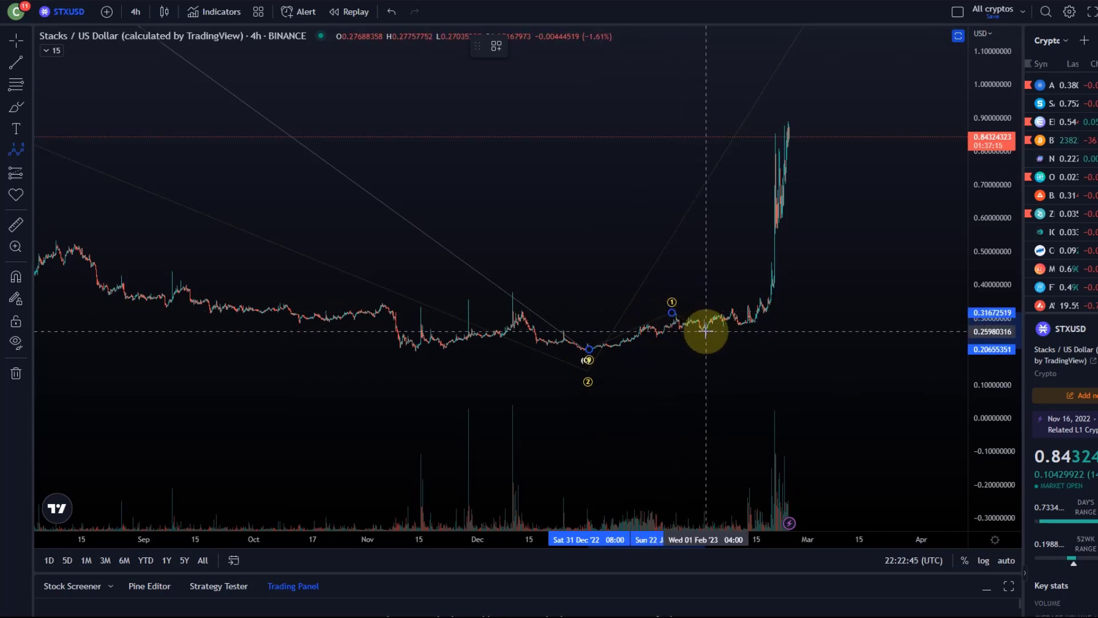
click(703, 331)
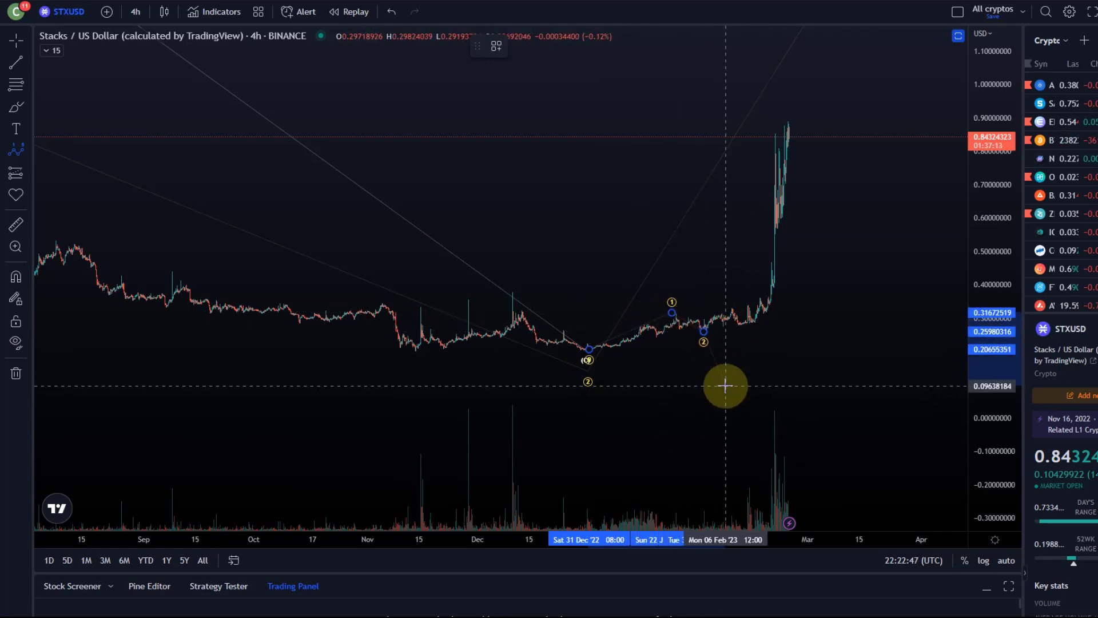
click(771, 132)
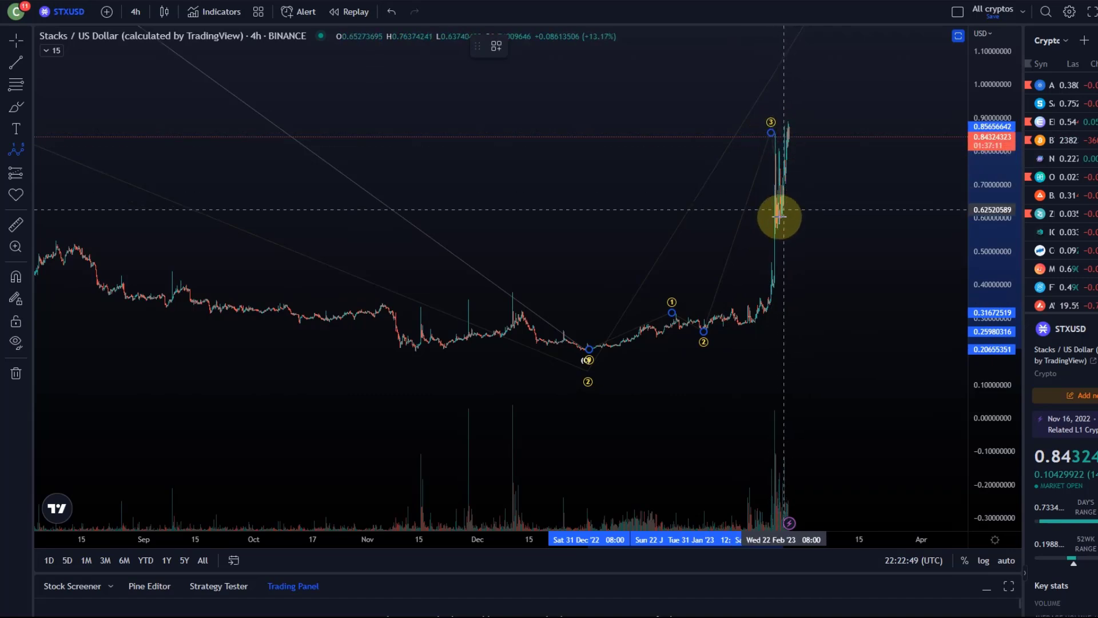
click(782, 227)
click(801, 100)
Raise the wave 5 endpoint of the new impulse count to about 1.00
scroll(802, 237, up, 5)
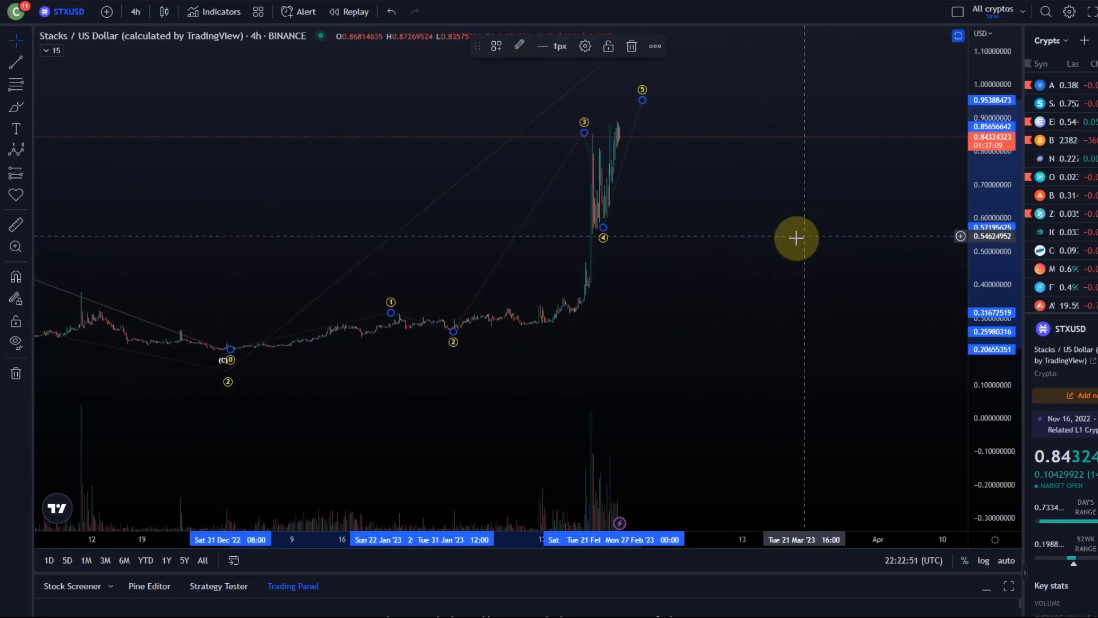
scroll(826, 242, up, 5)
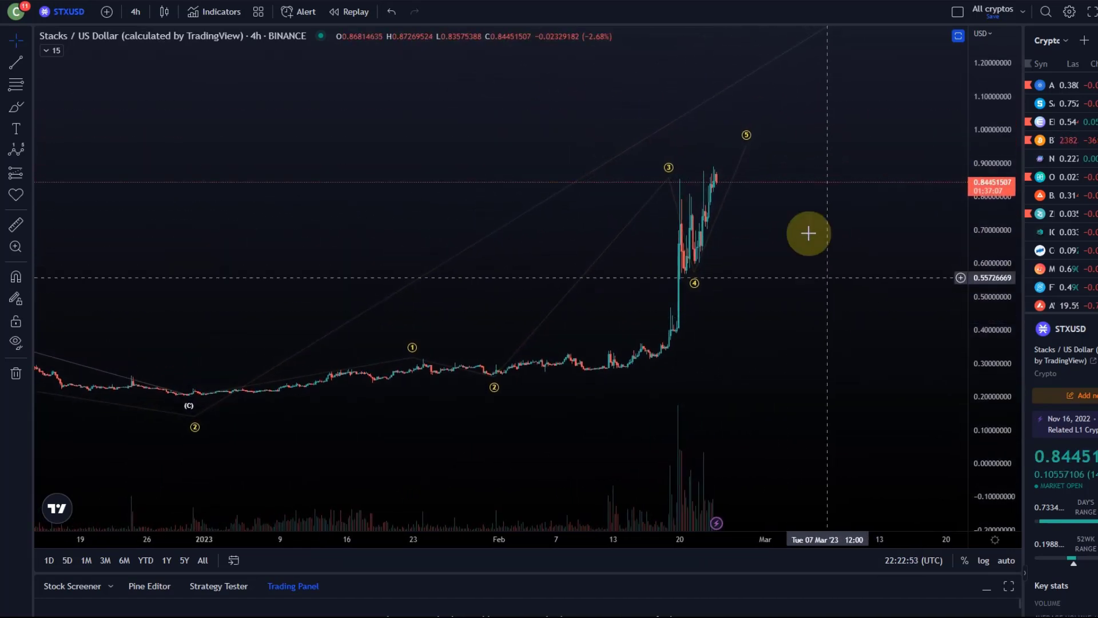
drag(747, 146, 730, 130)
scroll(830, 335, down, 2)
drag(830, 335, 787, 338)
drag(982, 389, 972, 327)
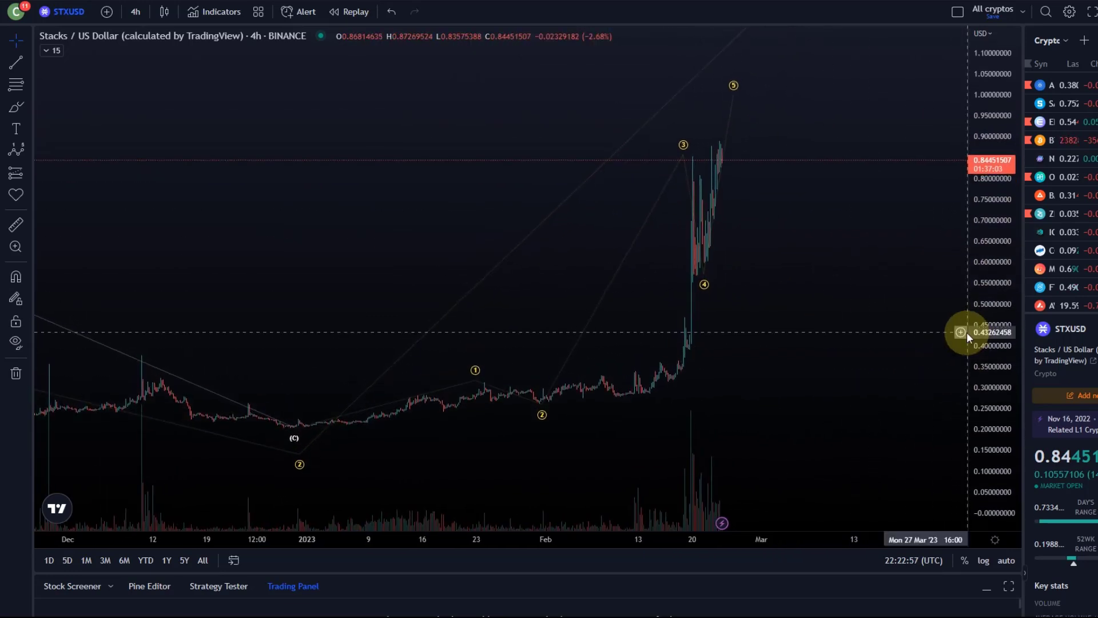
Draw a Fib retracement from about 0.265 near the wave 2 low to about 0.851 at the wave 3 high
click(16, 84)
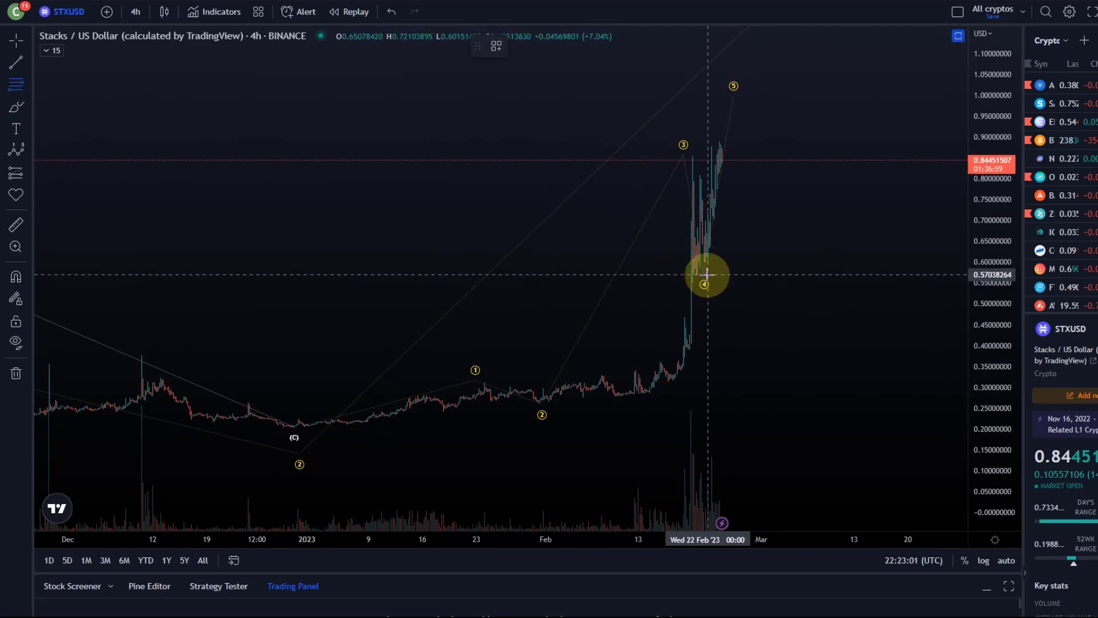
drag(581, 402, 812, 157)
click(812, 157)
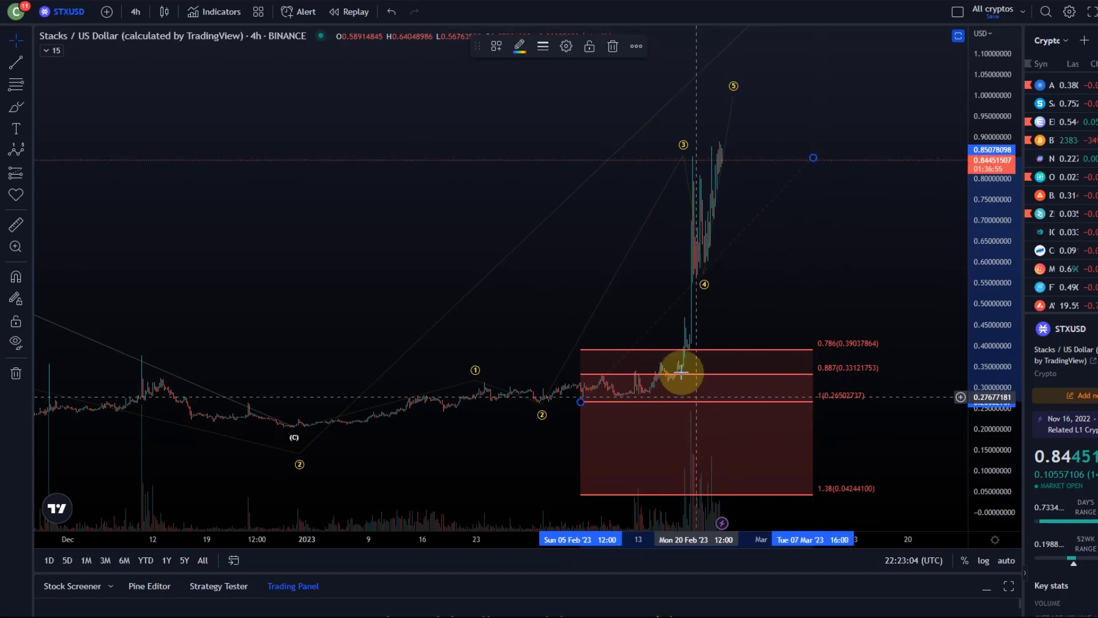
Apply the Standard Retracements template to the Fib retracement and move its 0 level to about 0.855 at the wave 3 high
click(566, 47)
click(505, 583)
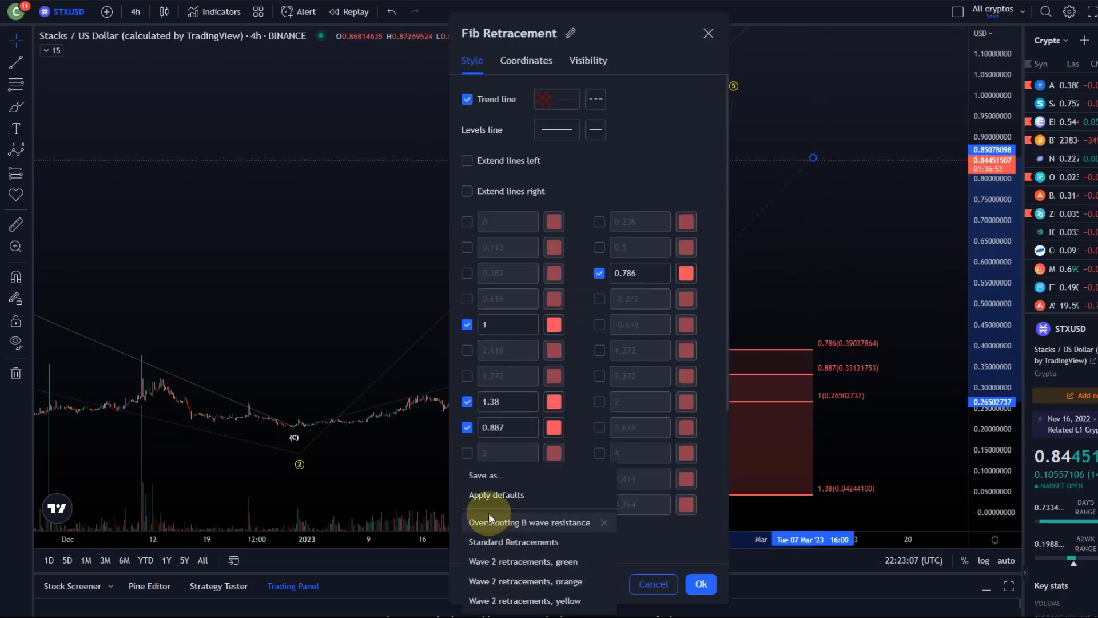
click(510, 542)
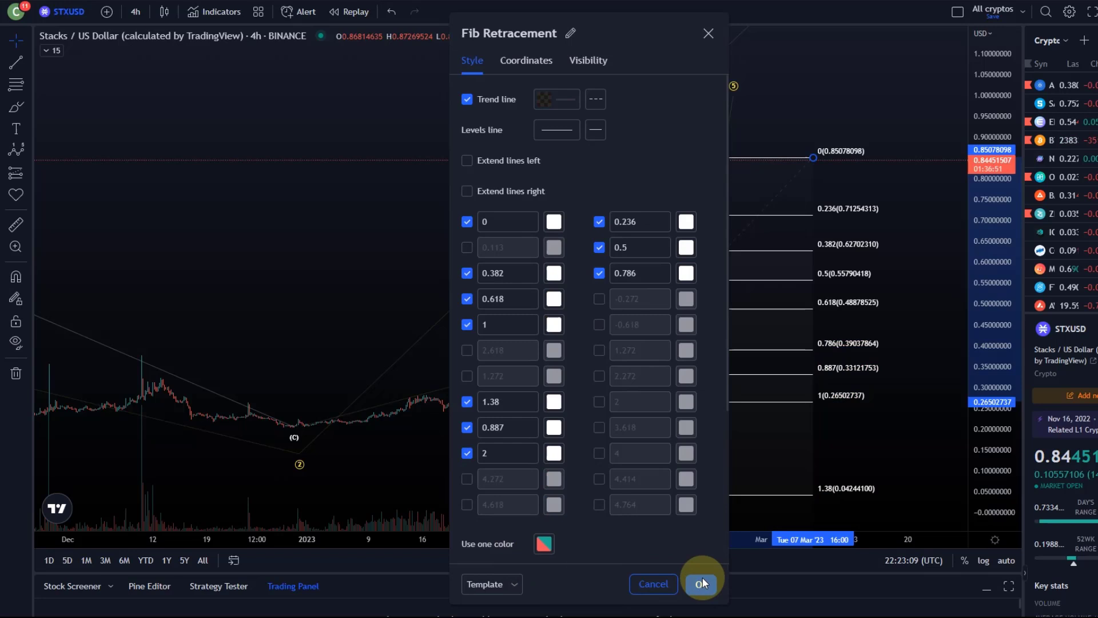
click(700, 582)
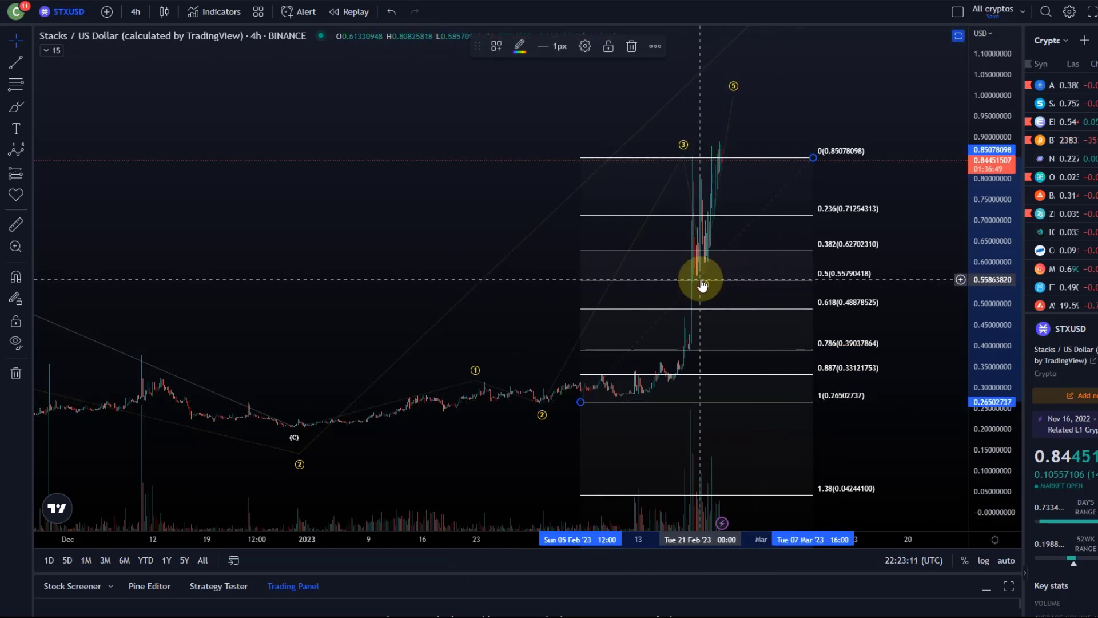
drag(812, 160, 818, 155)
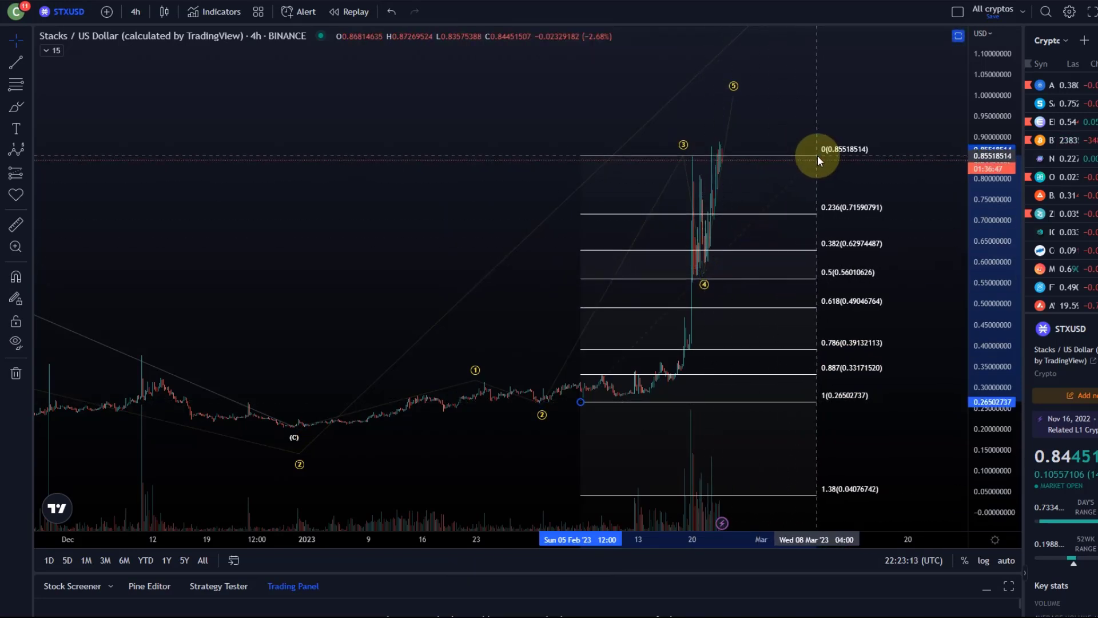
Compare the wave 4 pullback and the latest candles with the retracement levels, and delete the Fib retracement
click(708, 285)
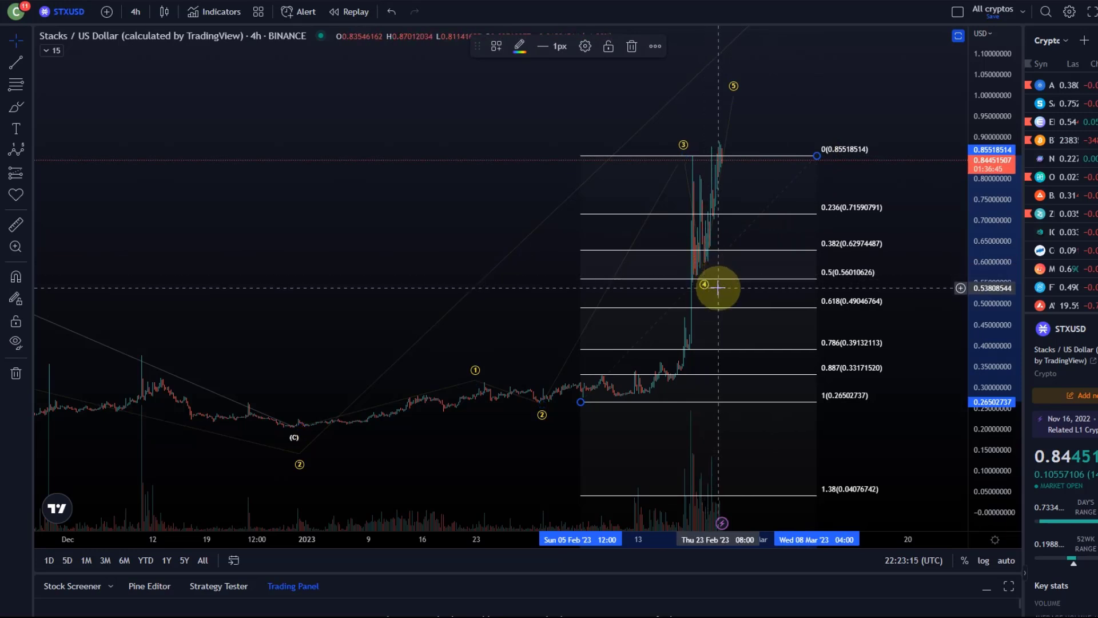
click(701, 274)
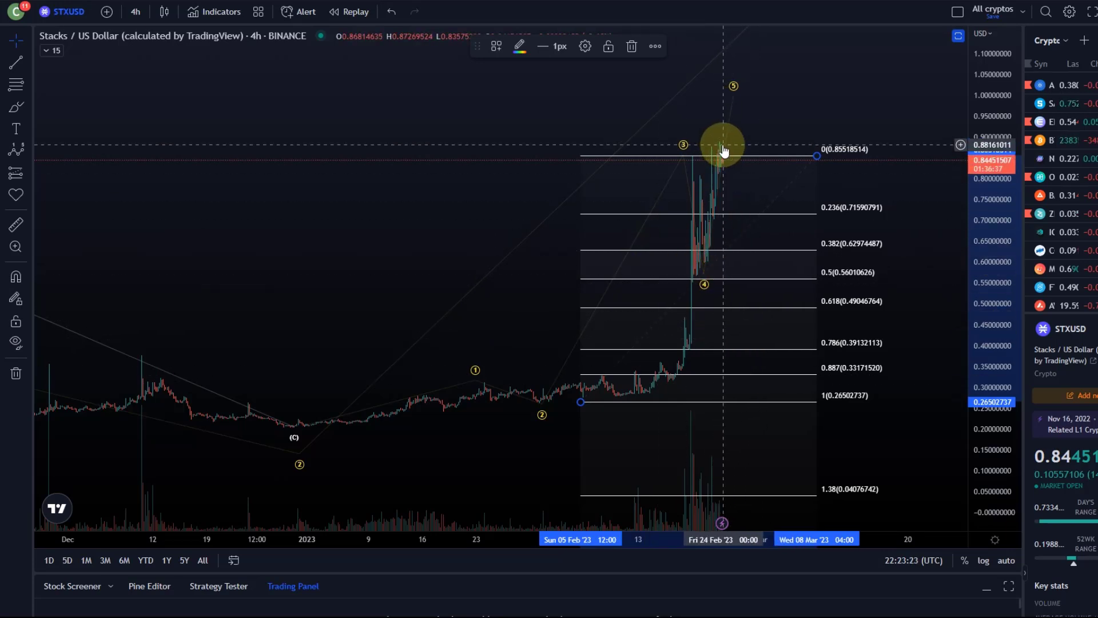
drag(726, 148, 554, 182)
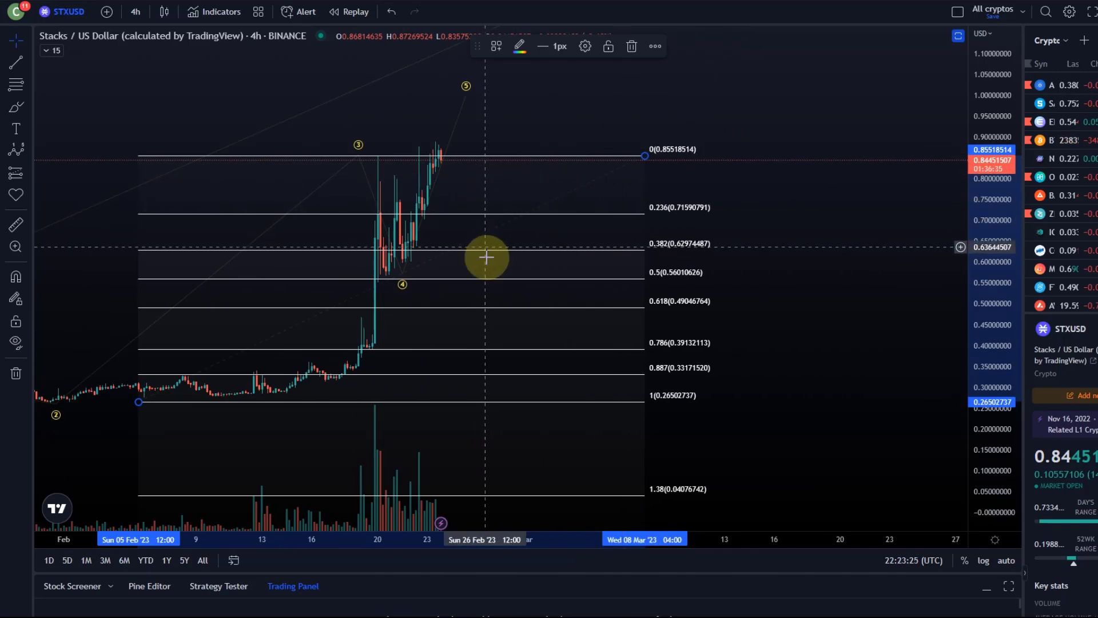
scroll(506, 296, down, 3)
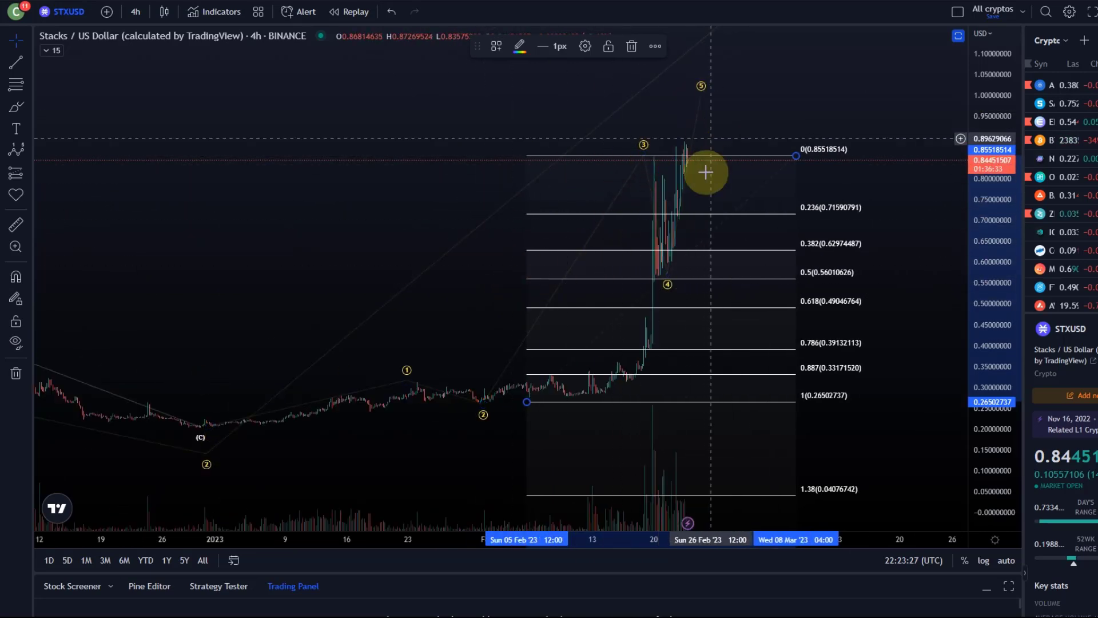
scroll(564, 372, down, 2)
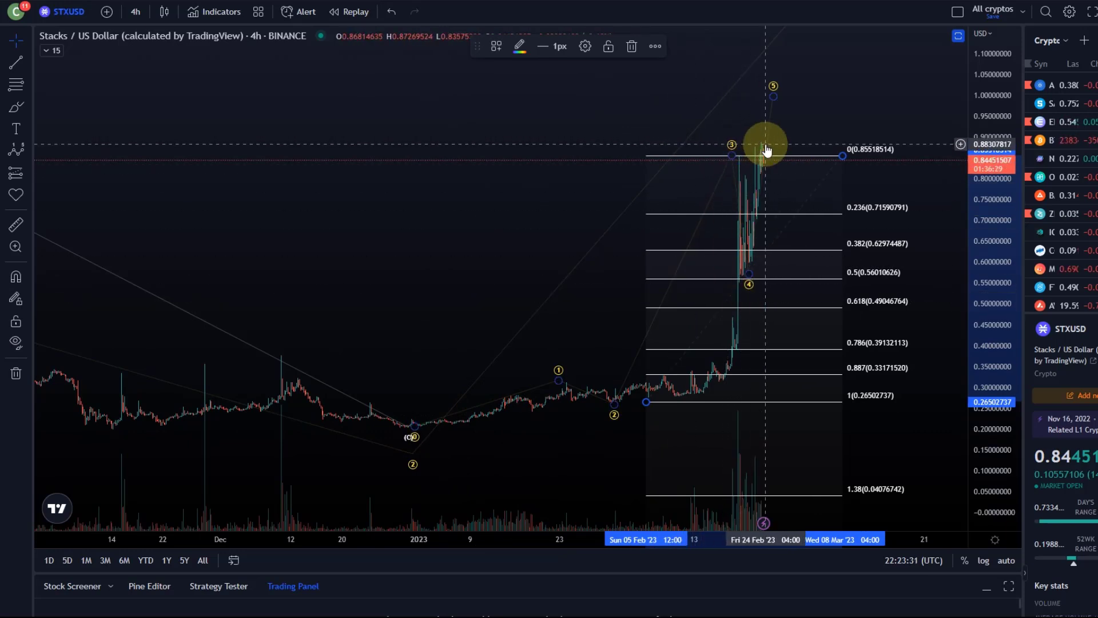
key(Delete)
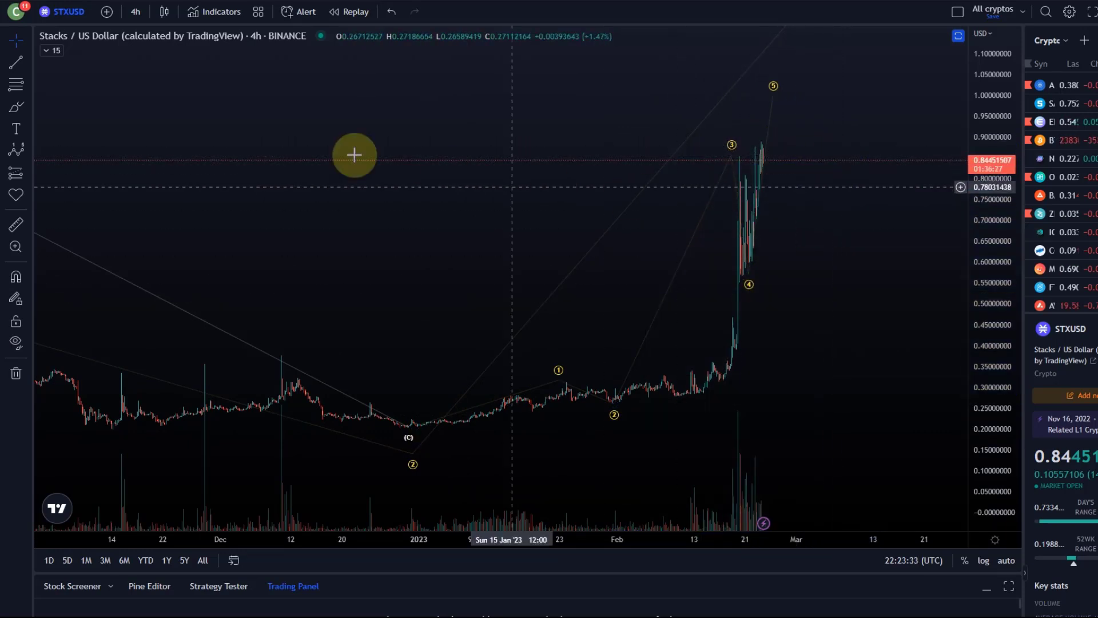
Draw a trend-based Fib extension from about 0.203 at the December 2022 low to 0.852 at wave 3 and 0.554 at wave 4
click(29, 88)
click(88, 112)
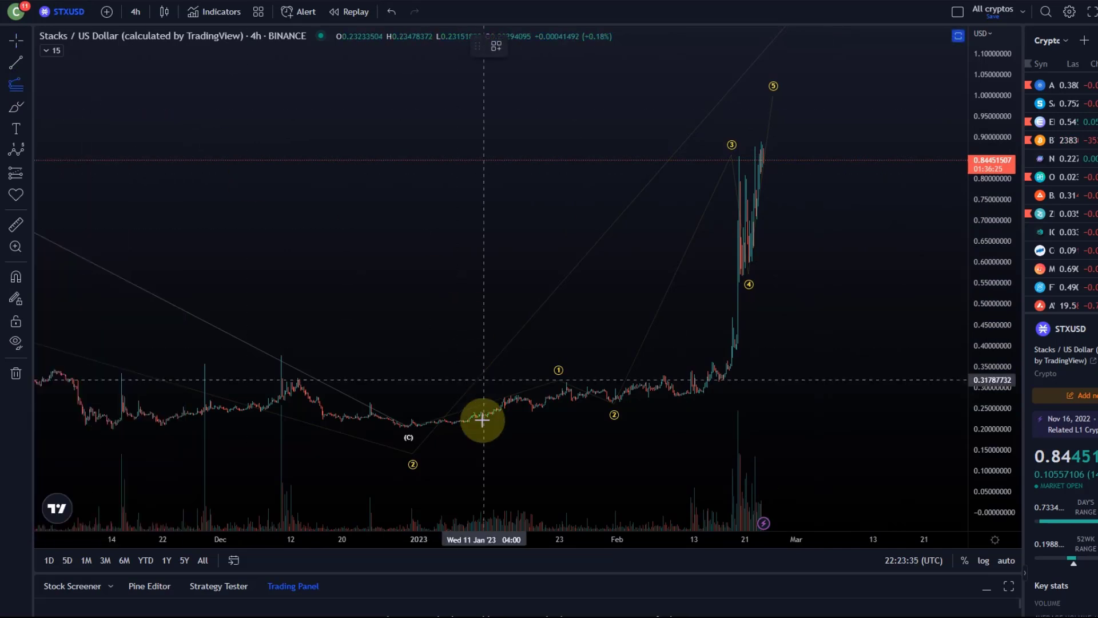
drag(391, 426, 722, 155)
click(724, 156)
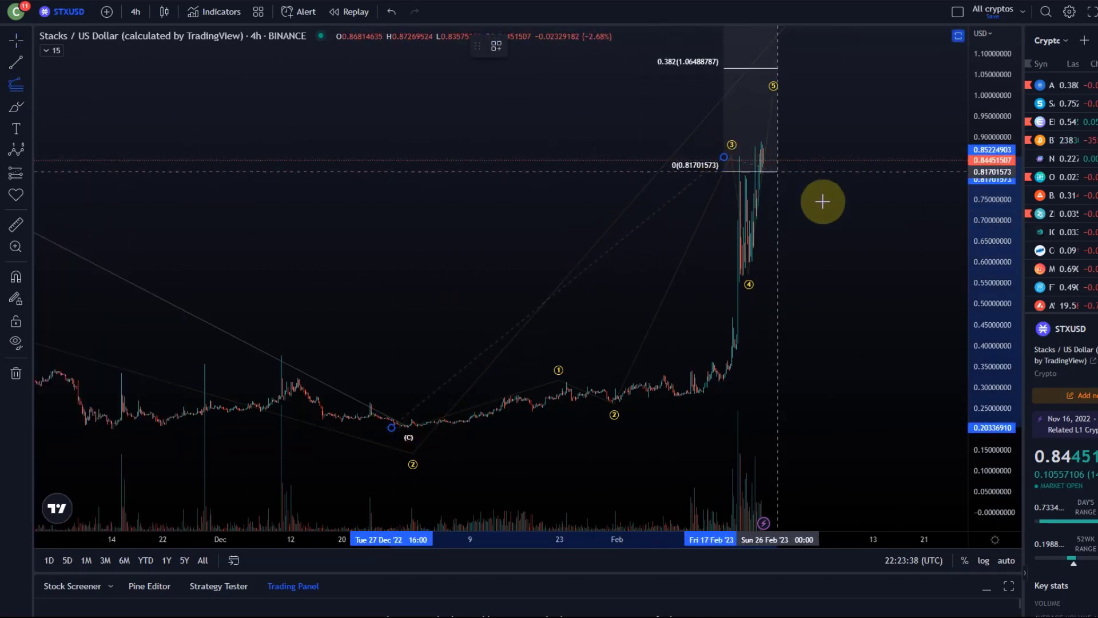
click(935, 281)
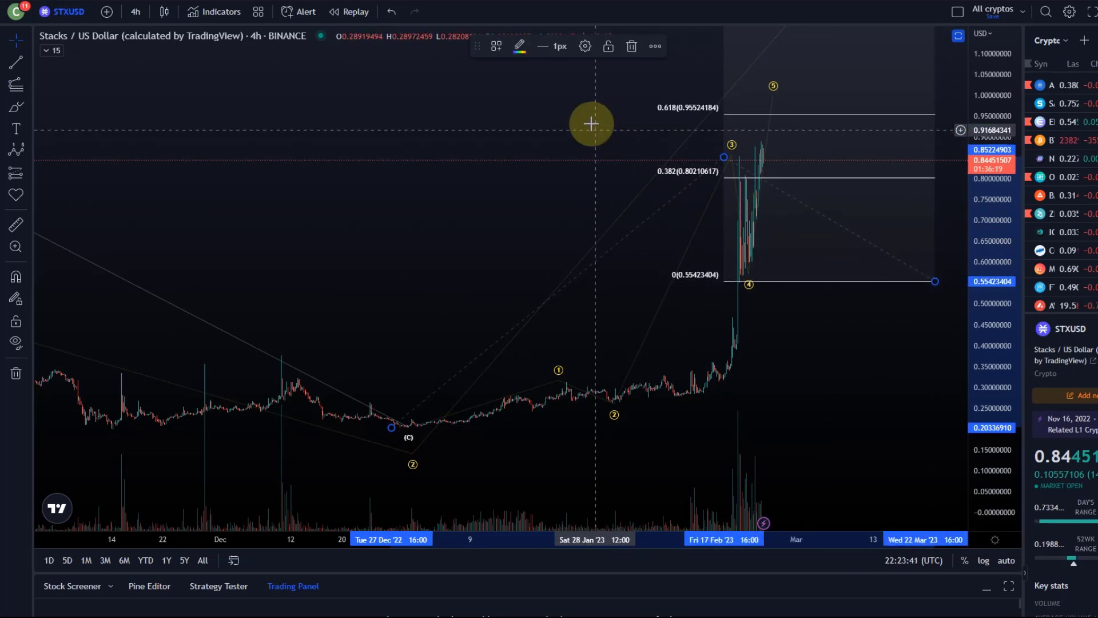
Lower the circled wave 5 endpoint to about 0.943, close to the 0.618 extension level
drag(593, 125, 527, 152)
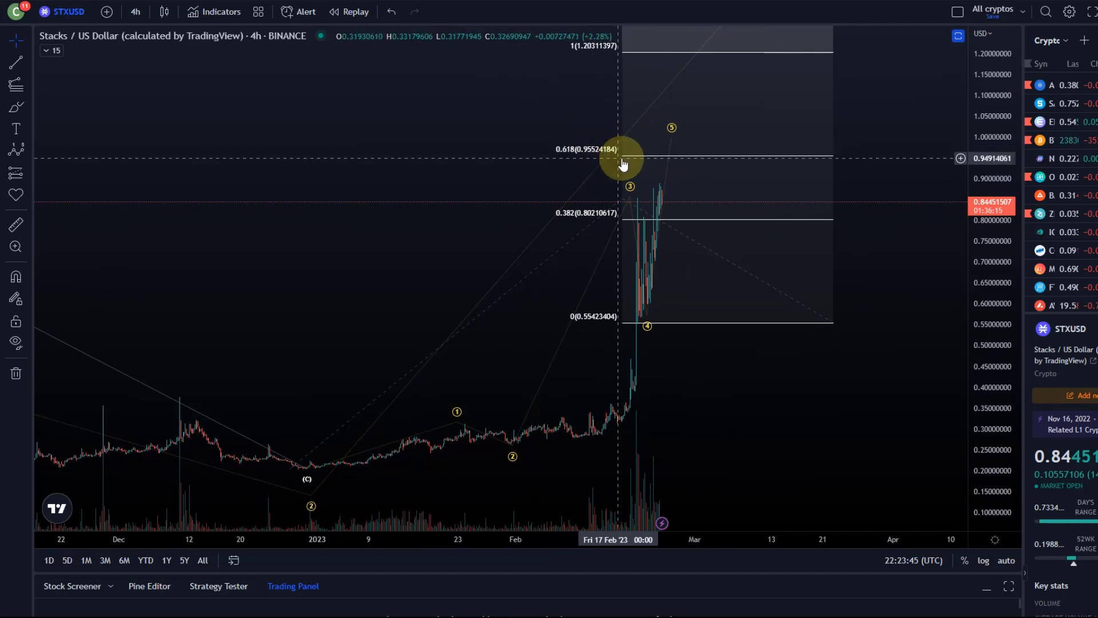
scroll(658, 162, up, 10)
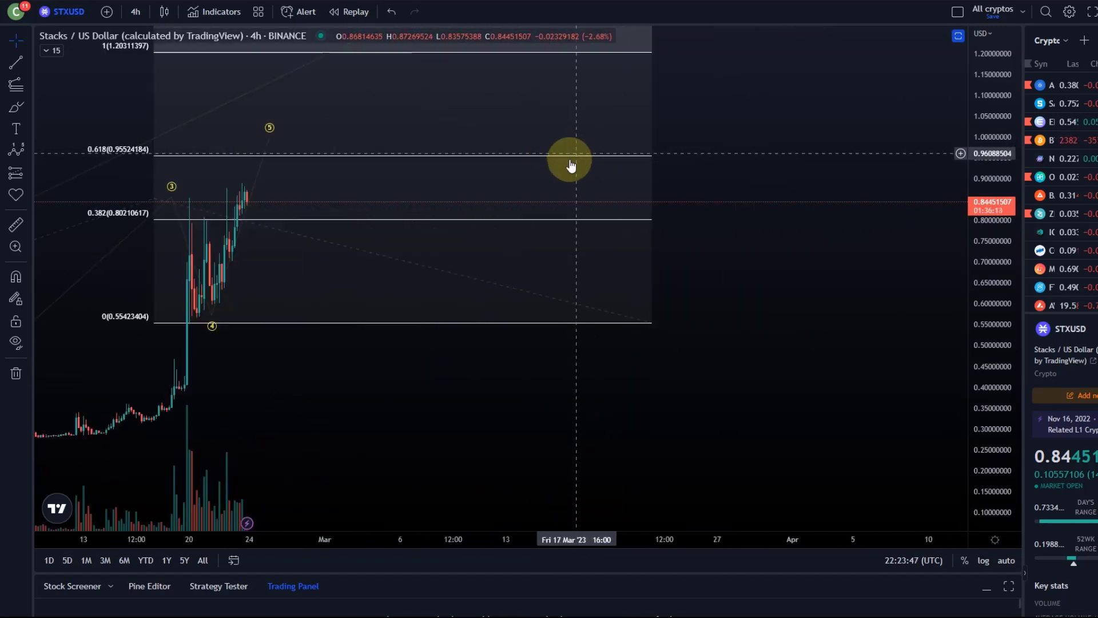
drag(390, 186, 933, 187)
scroll(772, 193, up, 2)
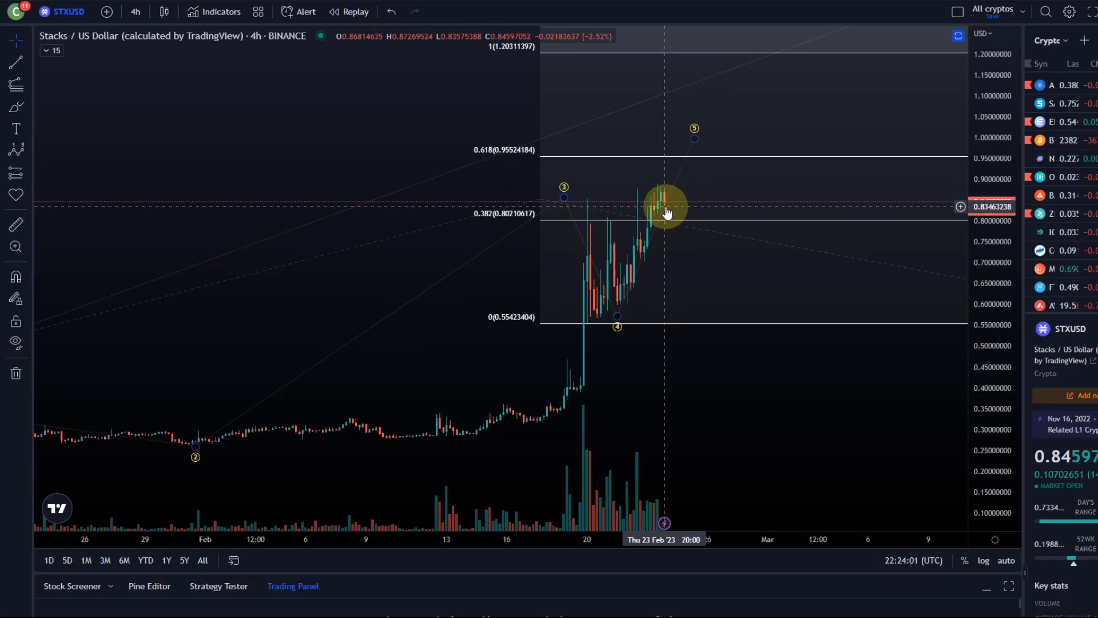
mouse_move(692, 142)
mouse_down()
mouse_move(677, 163)
mouse_move(665, 157)
mouse_up()
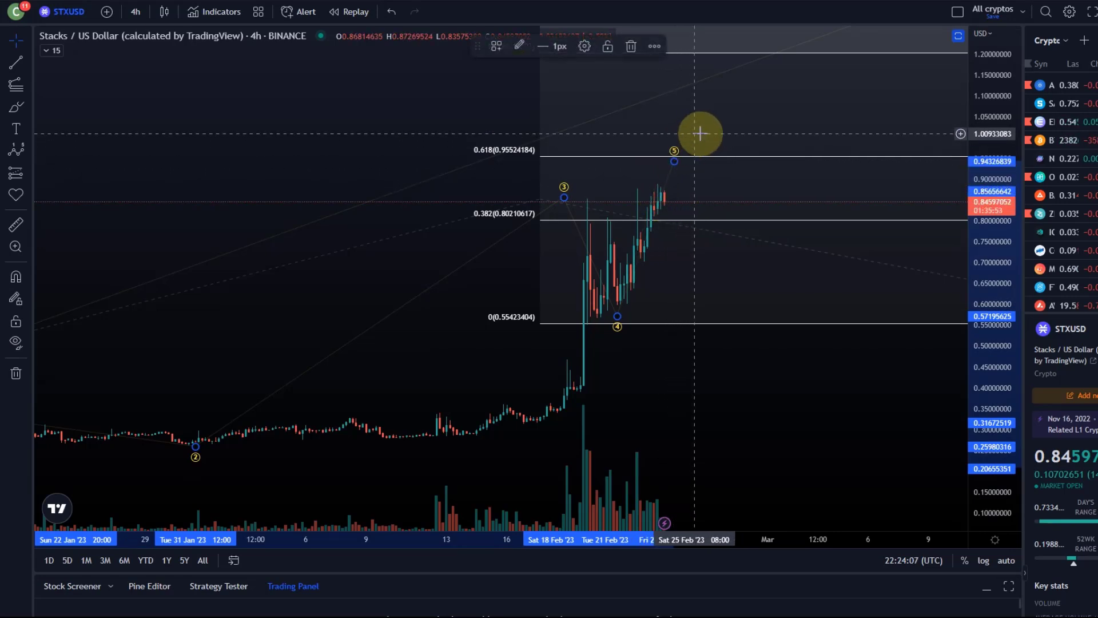
drag(696, 132, 700, 203)
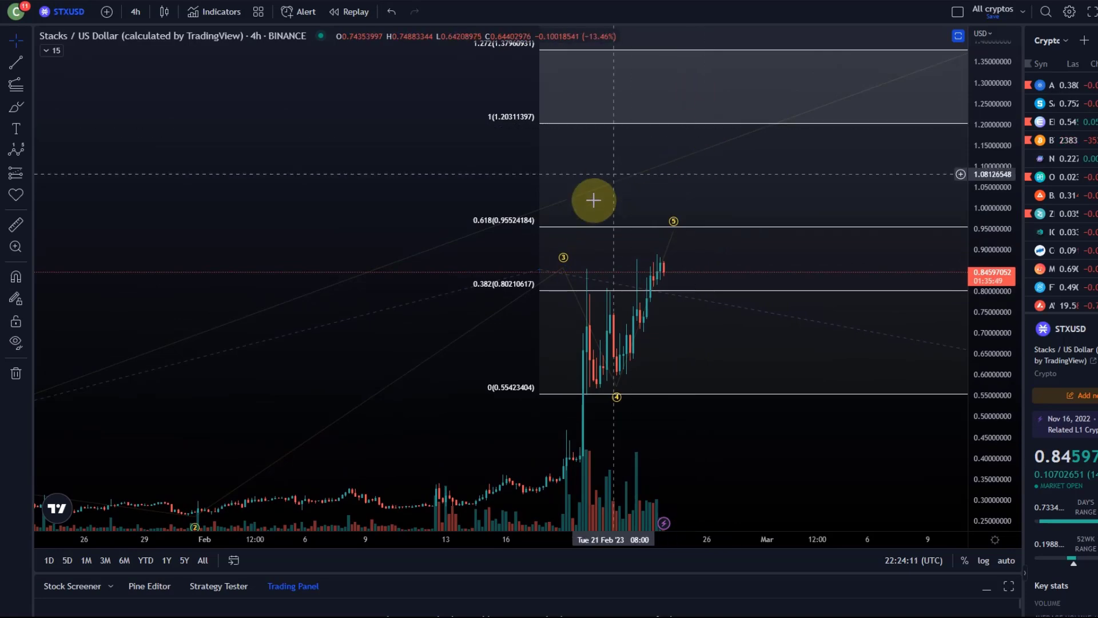
Show the VRVP volume profile with the price history back to early 2022 in view
scroll(605, 179, down, 5)
drag(988, 183, 1026, 400)
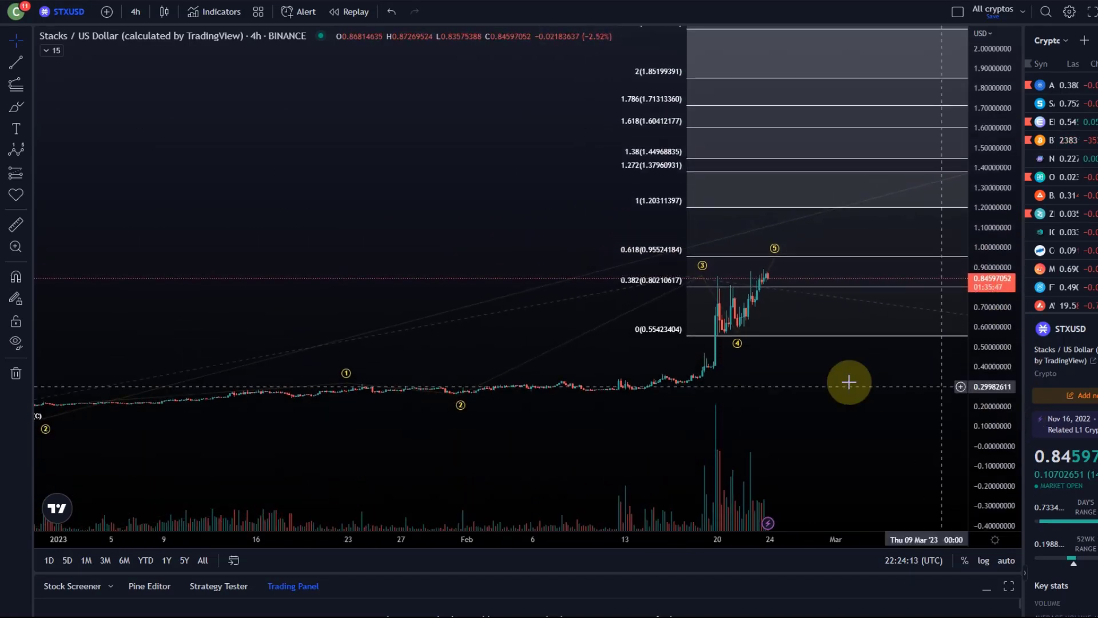
scroll(813, 373, down, 6)
scroll(820, 370, down, 1)
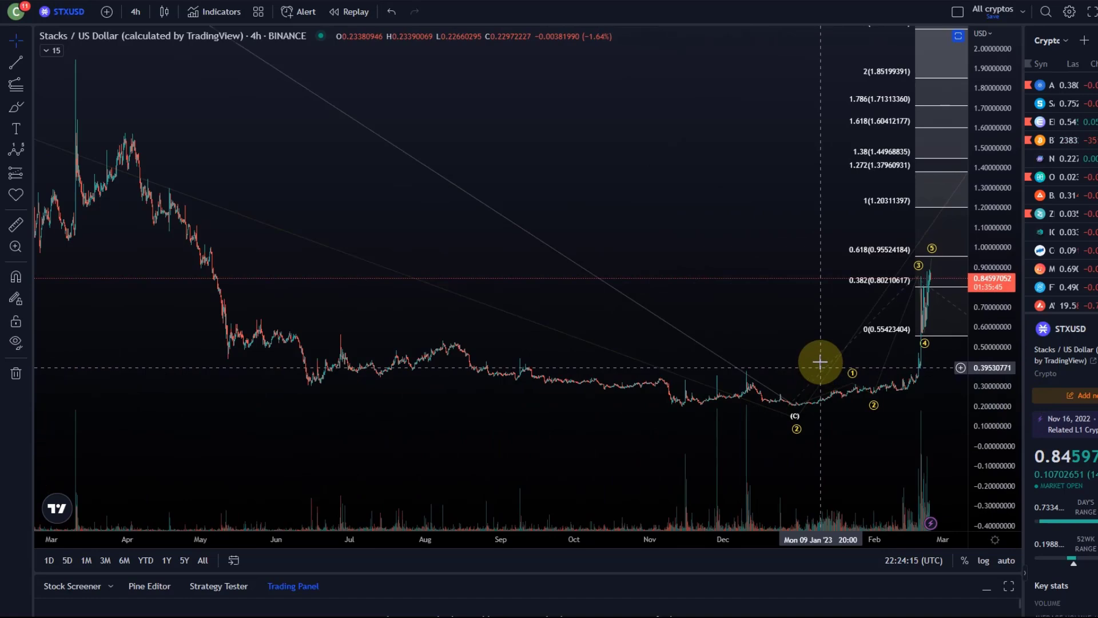
scroll(703, 243, down, 1)
scroll(695, 243, down, 2)
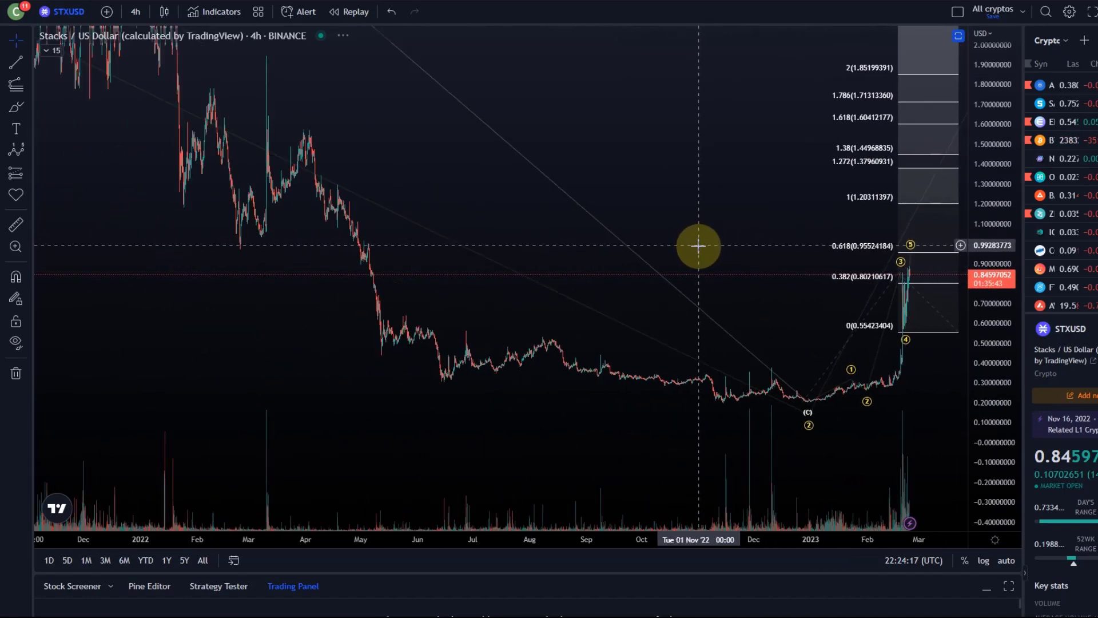
click(50, 49)
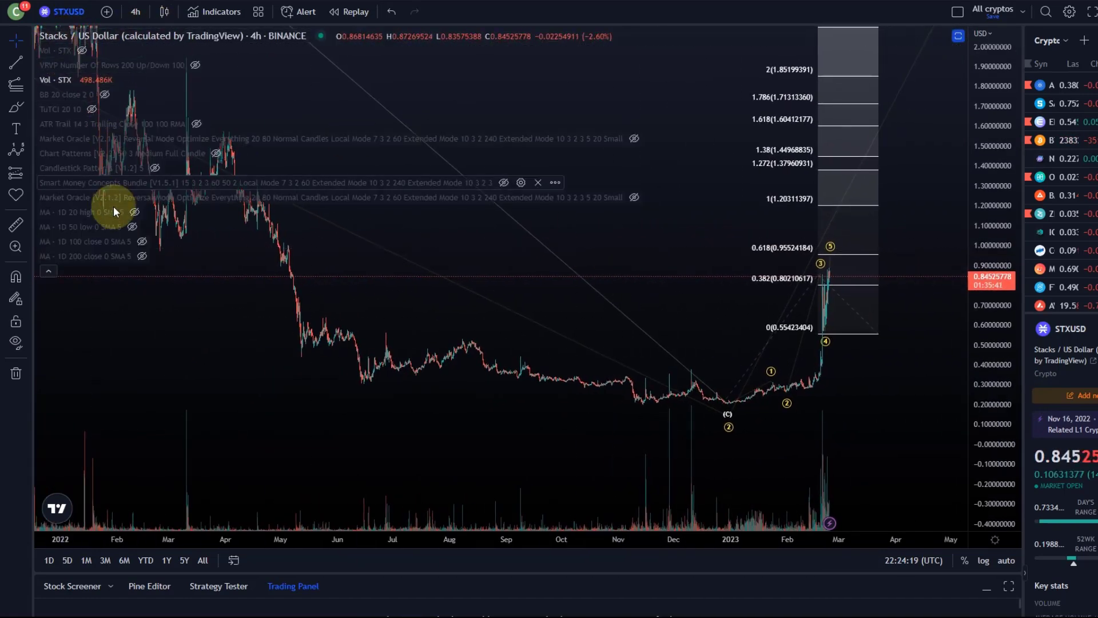
click(199, 66)
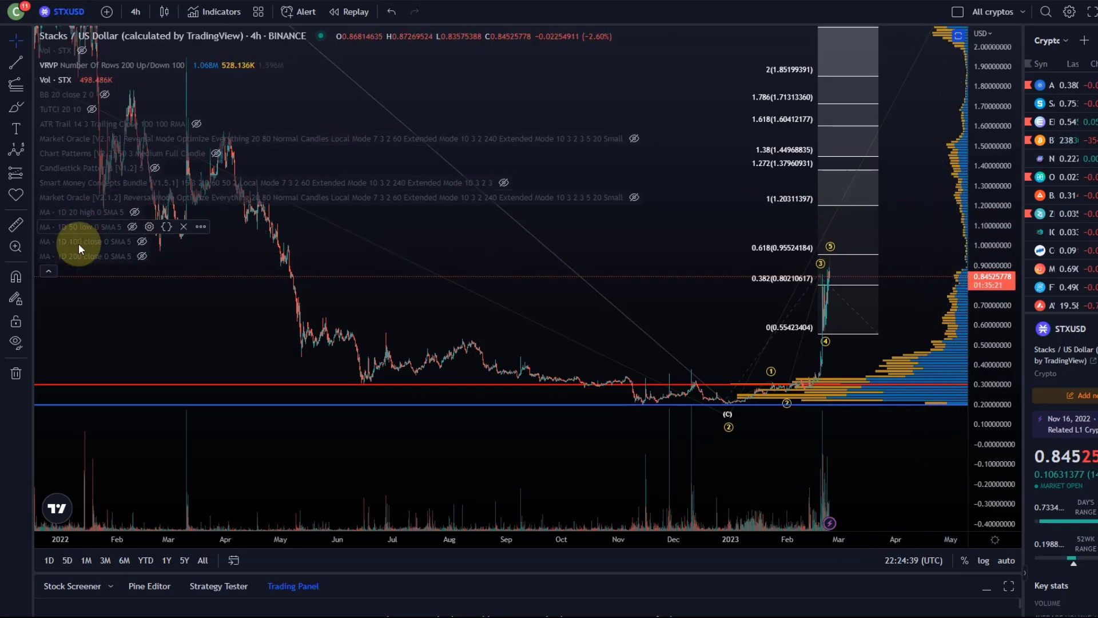
click(43, 274)
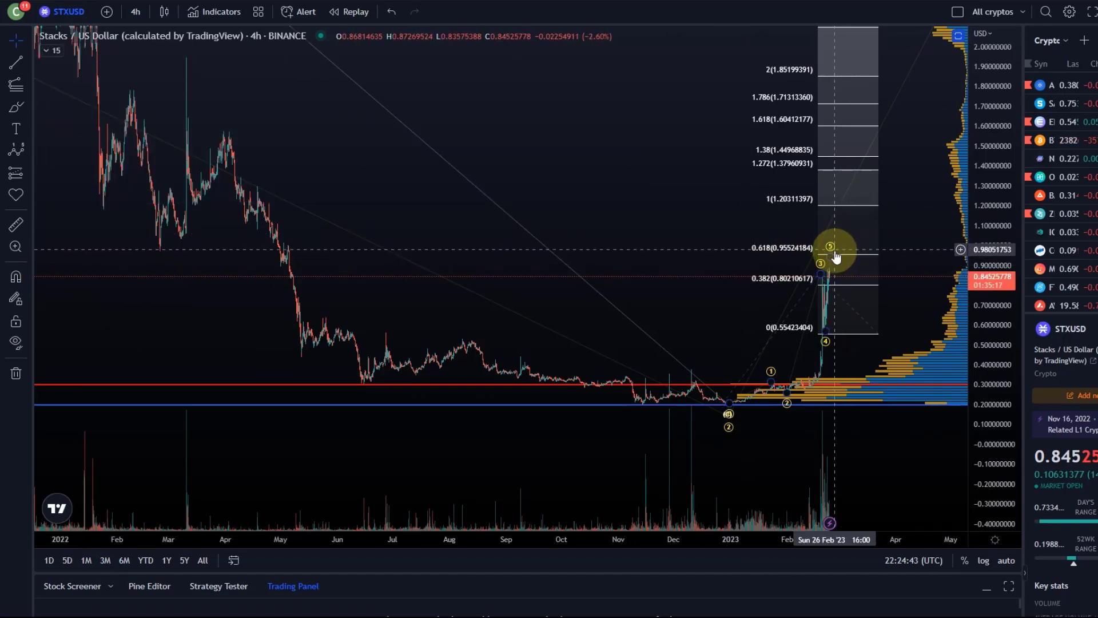
Compare the recent rally with the volume profile and hide the VRVP indicator
scroll(681, 303, up, 5)
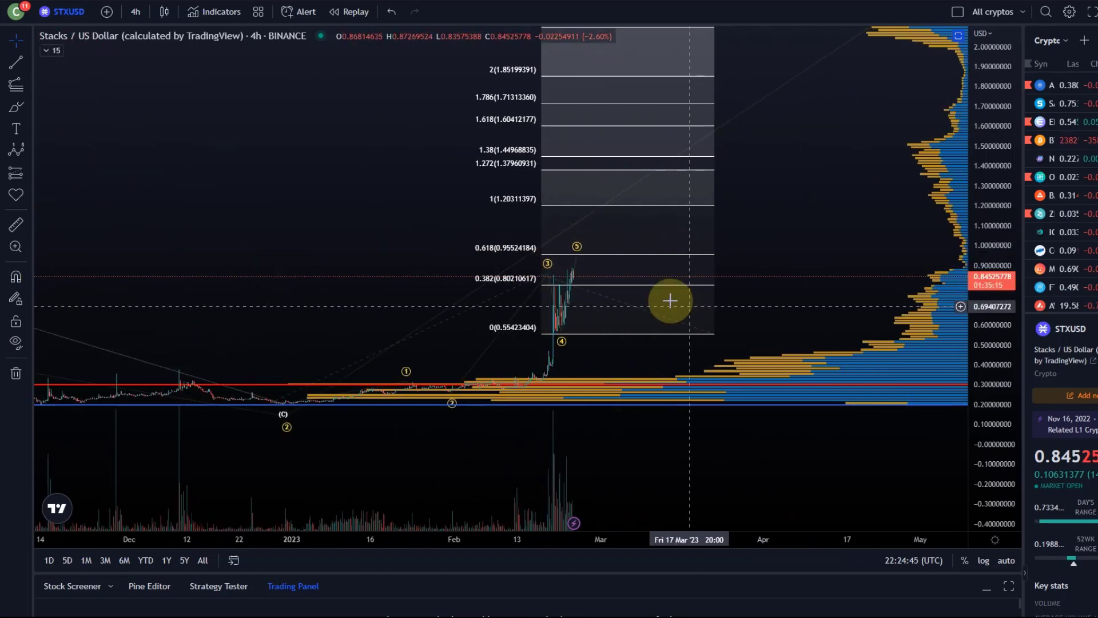
drag(419, 240, 619, 166)
scroll(615, 168, up, 2)
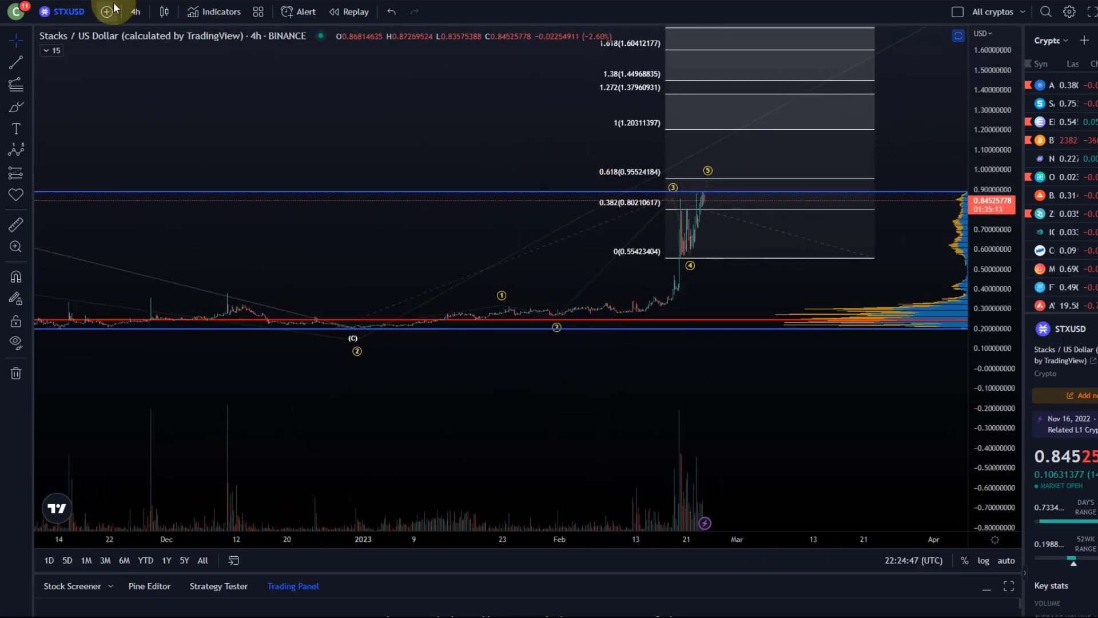
click(52, 50)
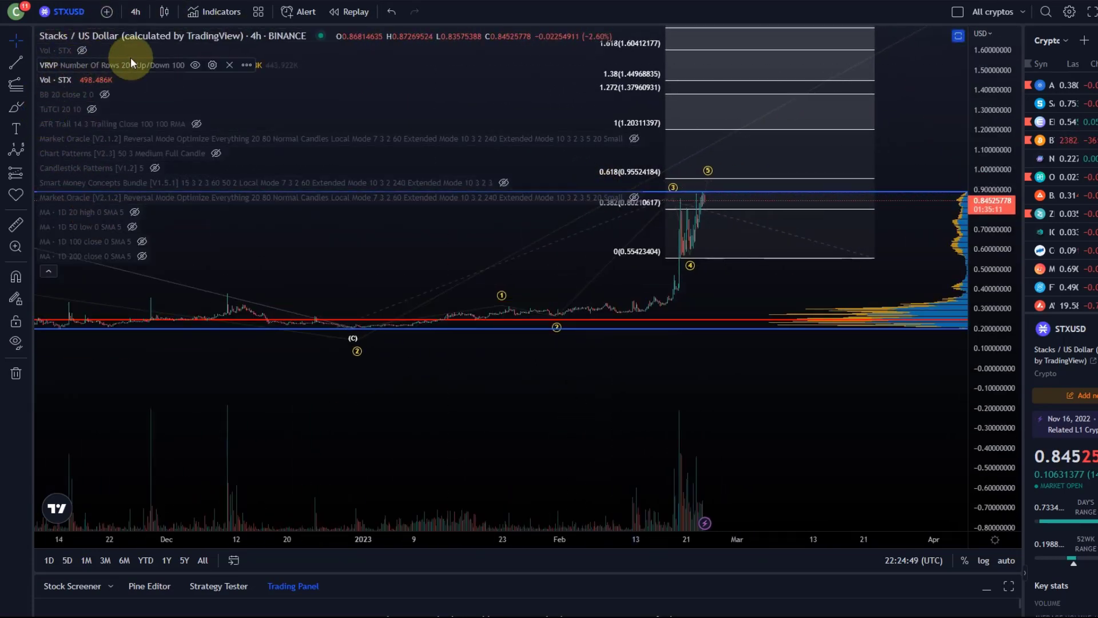
click(192, 66)
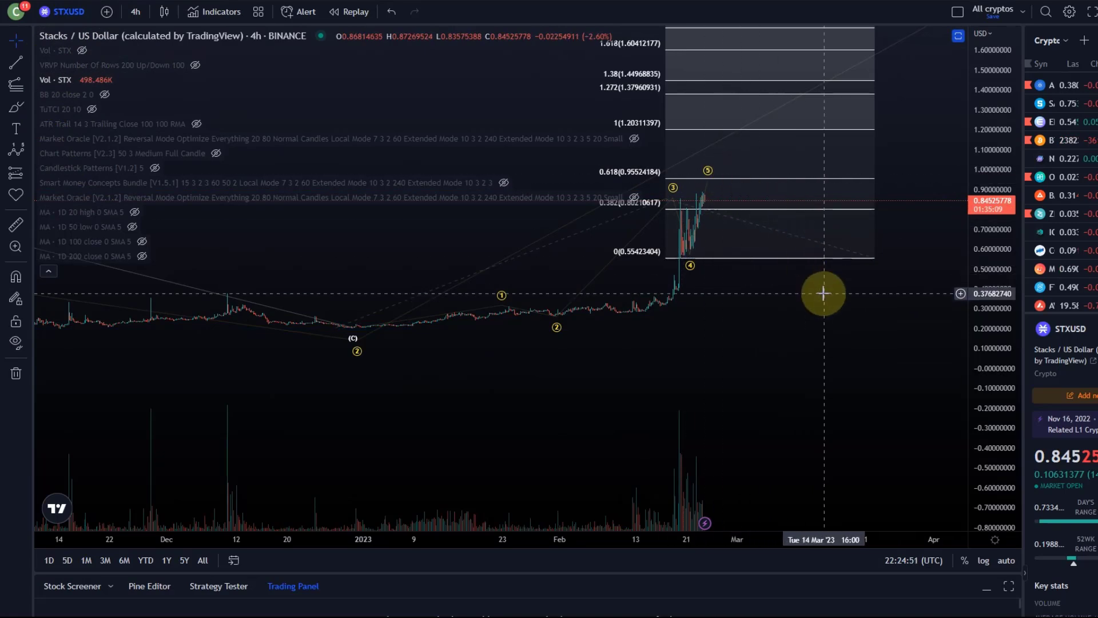
scroll(321, 236, down, 2)
click(49, 271)
Draw a larger Elliott impulse wave from about 0.155 at the (C) low through 1.09, 0.43, 1.71 and 1.48 to 1.93
scroll(715, 380, down, 4)
drag(787, 350, 665, 398)
drag(774, 389, 625, 397)
scroll(709, 352, down, 4)
drag(769, 394, 658, 416)
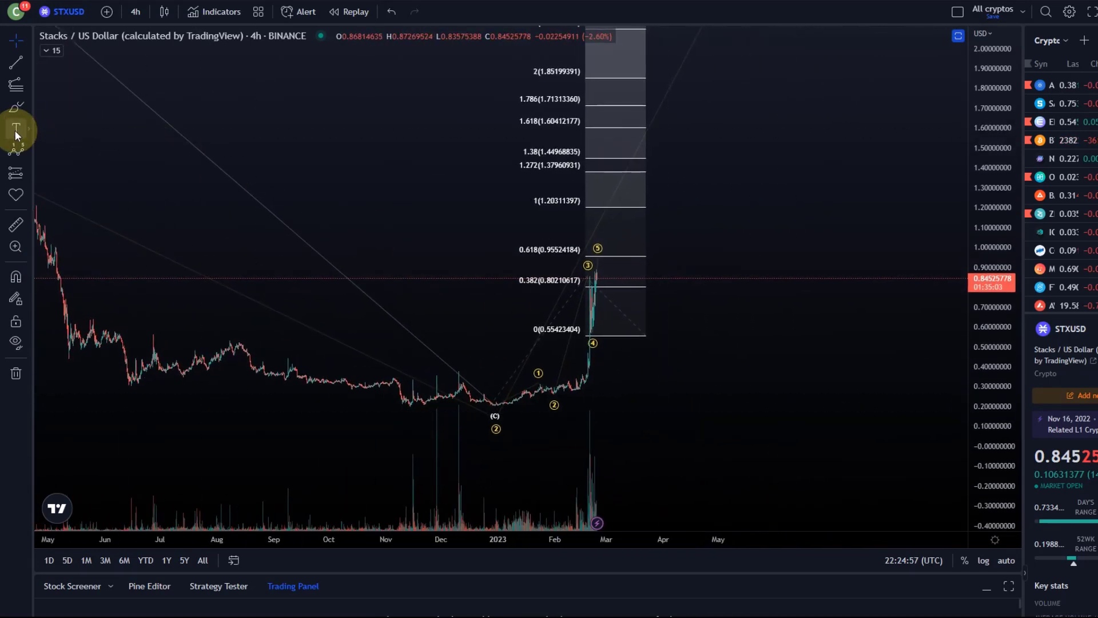
click(16, 149)
click(488, 415)
click(595, 230)
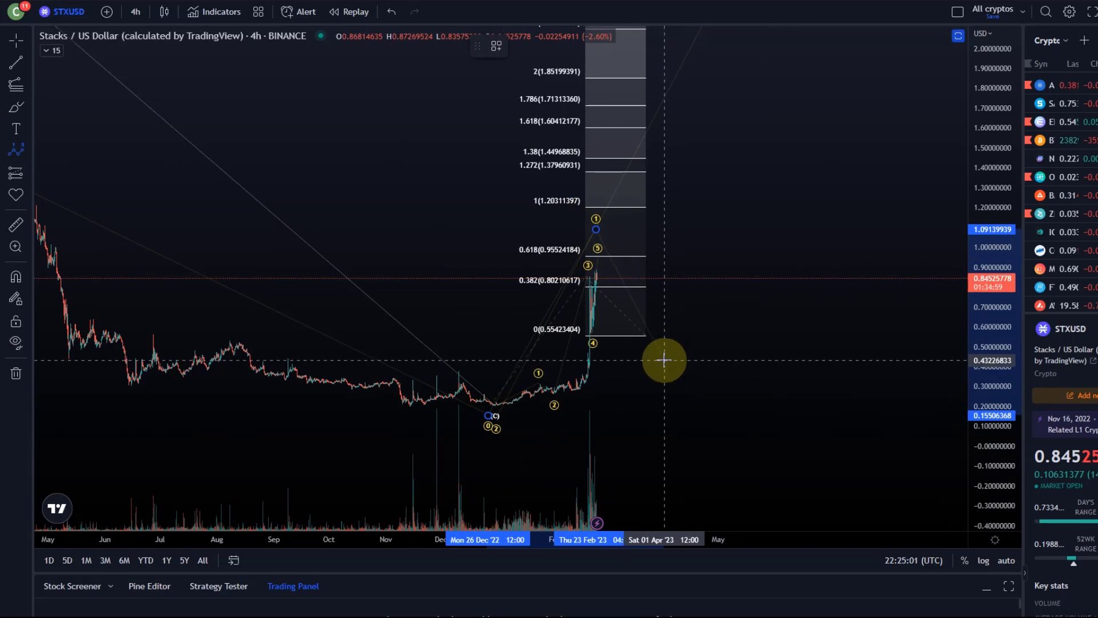
click(748, 105)
click(795, 151)
click(825, 62)
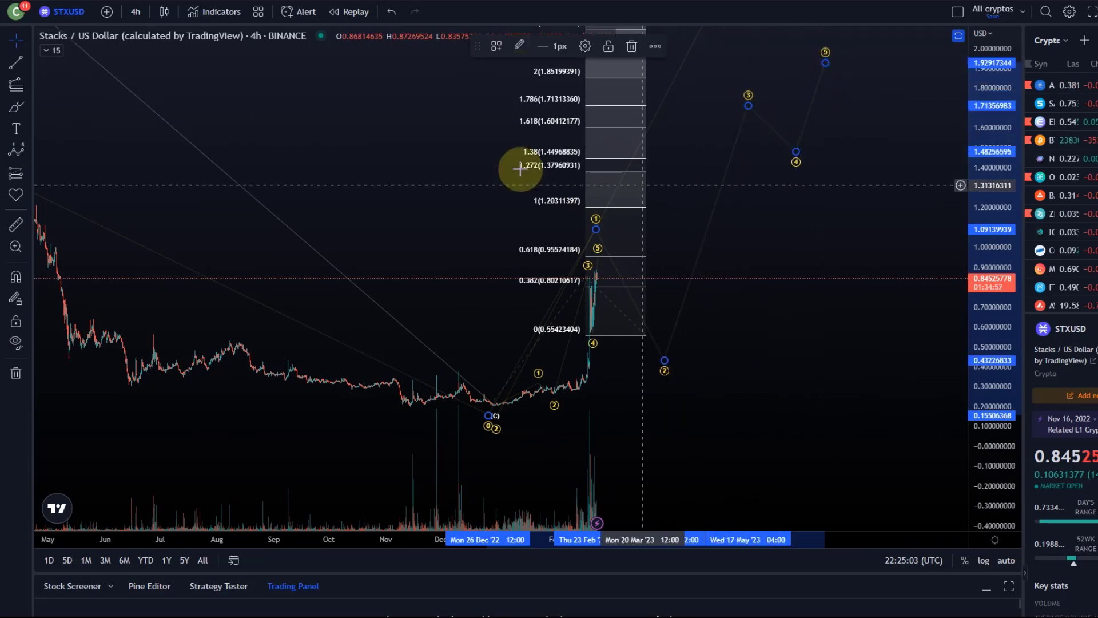
Set the new impulse wave's degree to Subminuette
click(585, 45)
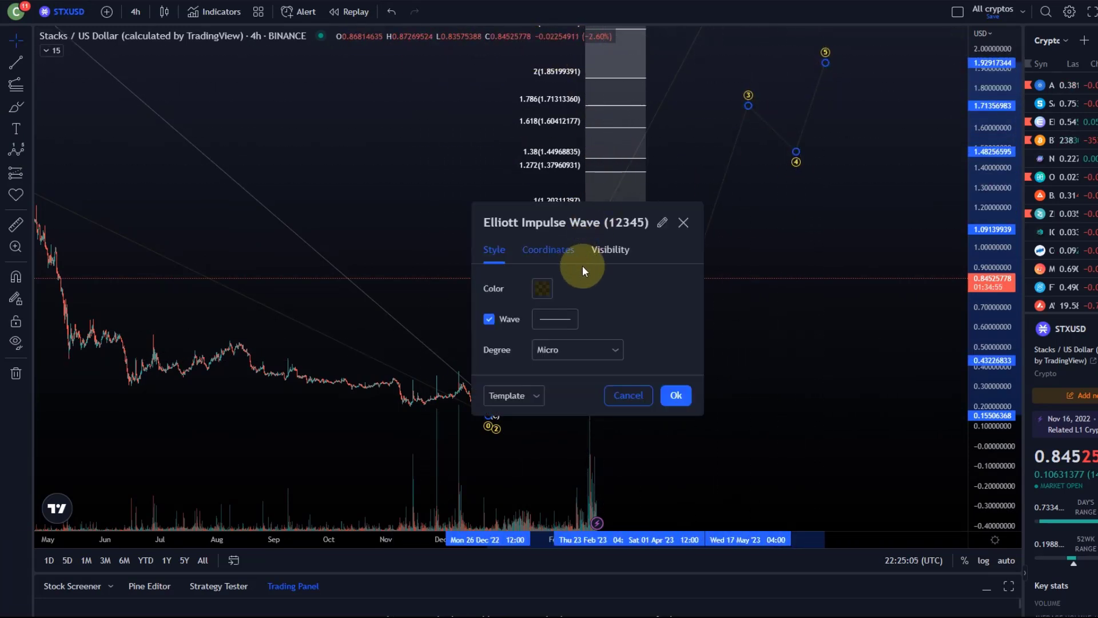
click(567, 347)
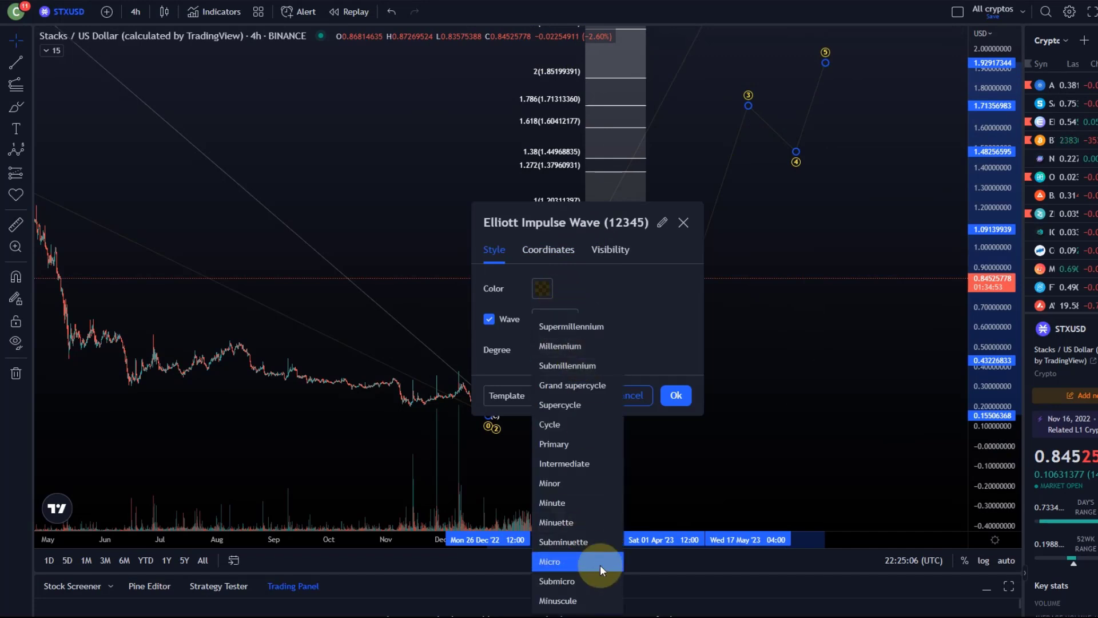
click(577, 541)
click(673, 390)
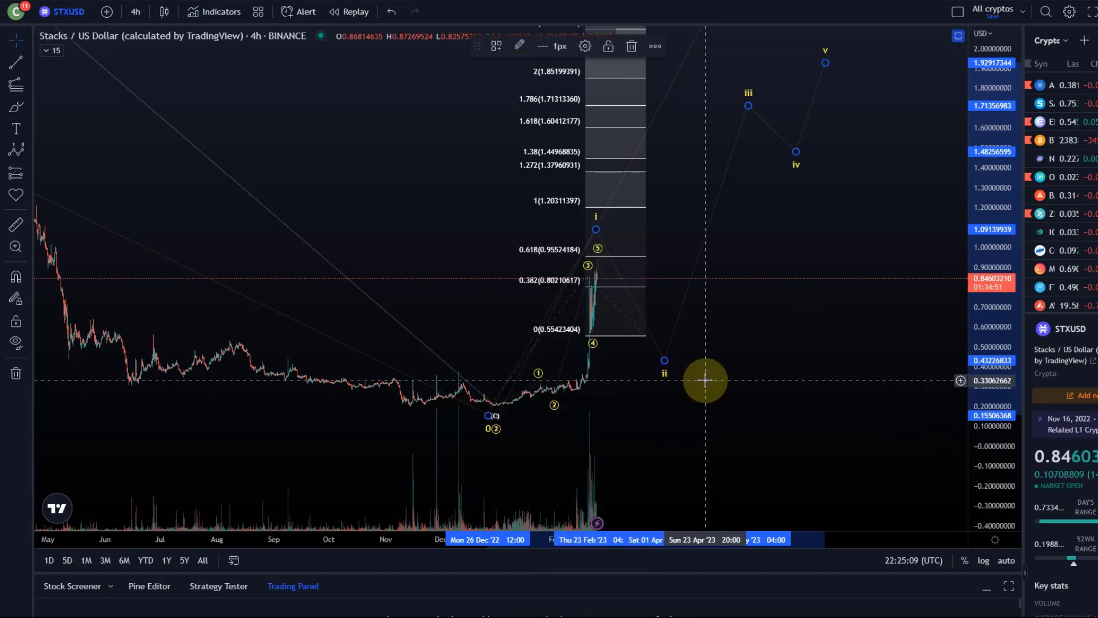
Raise the wave ii point to about 0.49 and delete the trend-based Fib extension
drag(703, 379, 728, 387)
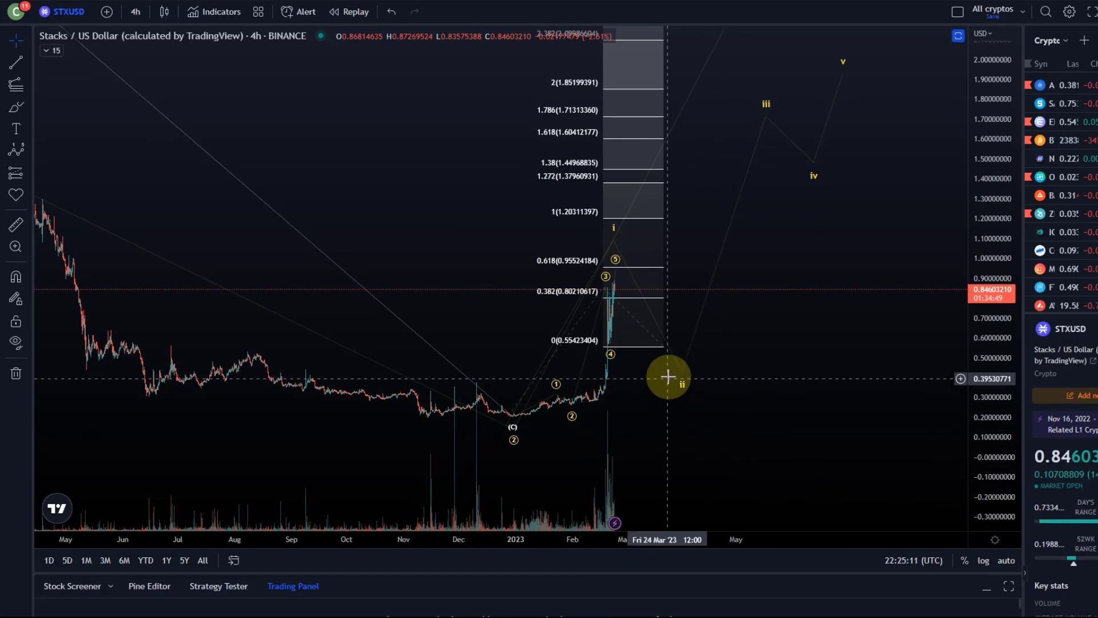
drag(681, 373, 682, 358)
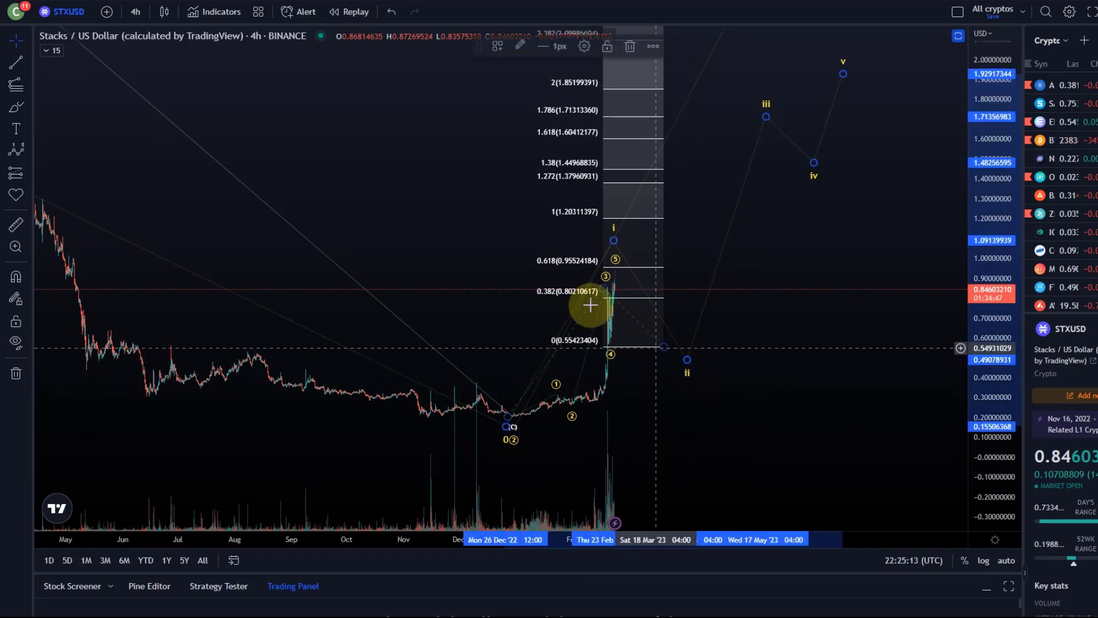
click(635, 301)
key(Delete)
Move the wave ii point slightly earlier and up to about 0.58
scroll(634, 301, up, 4)
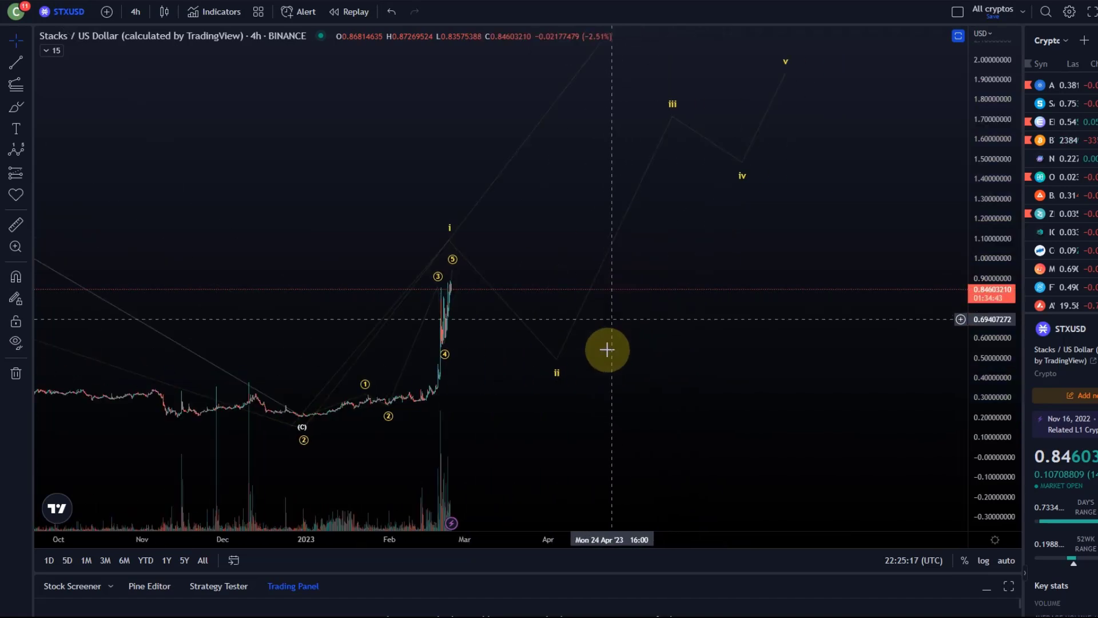
drag(637, 362, 865, 346)
scroll(836, 350, up, 3)
drag(618, 370, 722, 364)
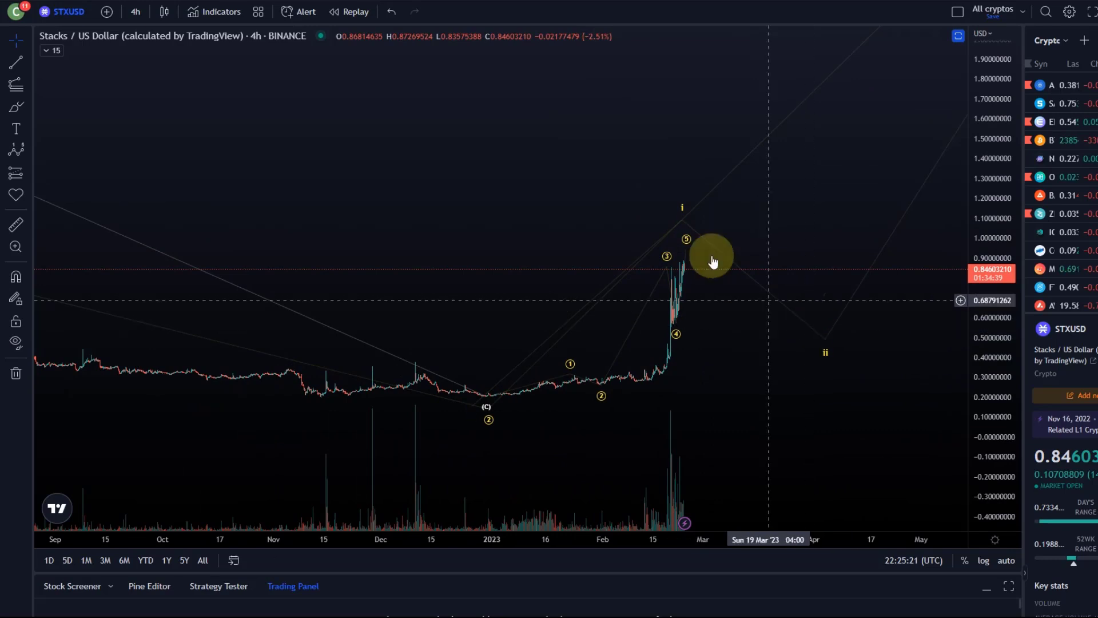
click(823, 342)
drag(824, 341, 786, 322)
scroll(708, 345, up, 3)
drag(709, 345, 785, 331)
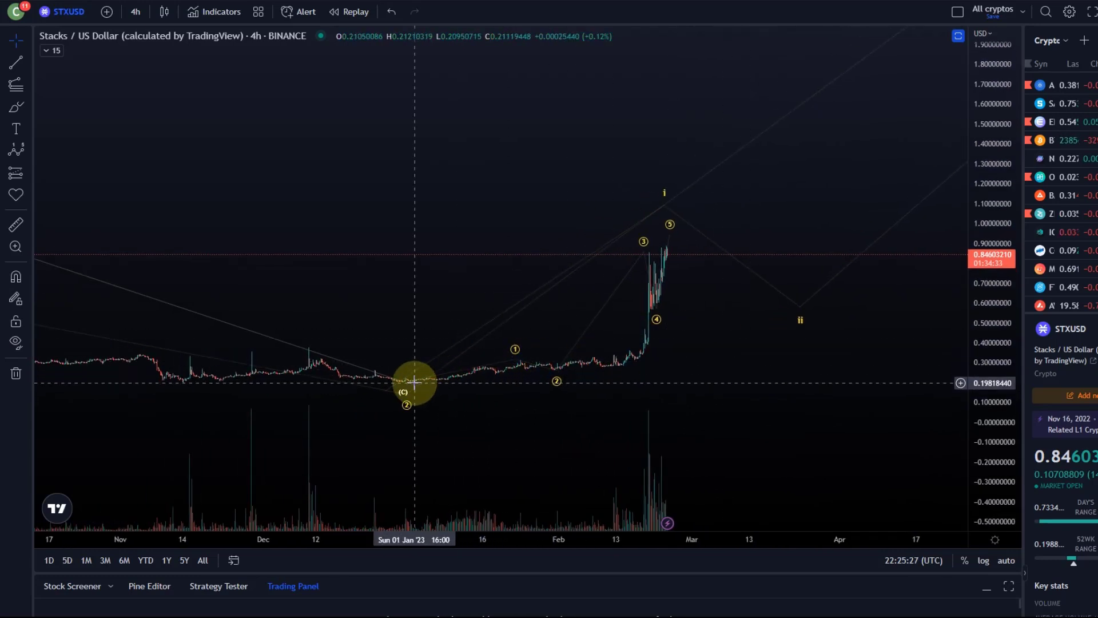
click(433, 363)
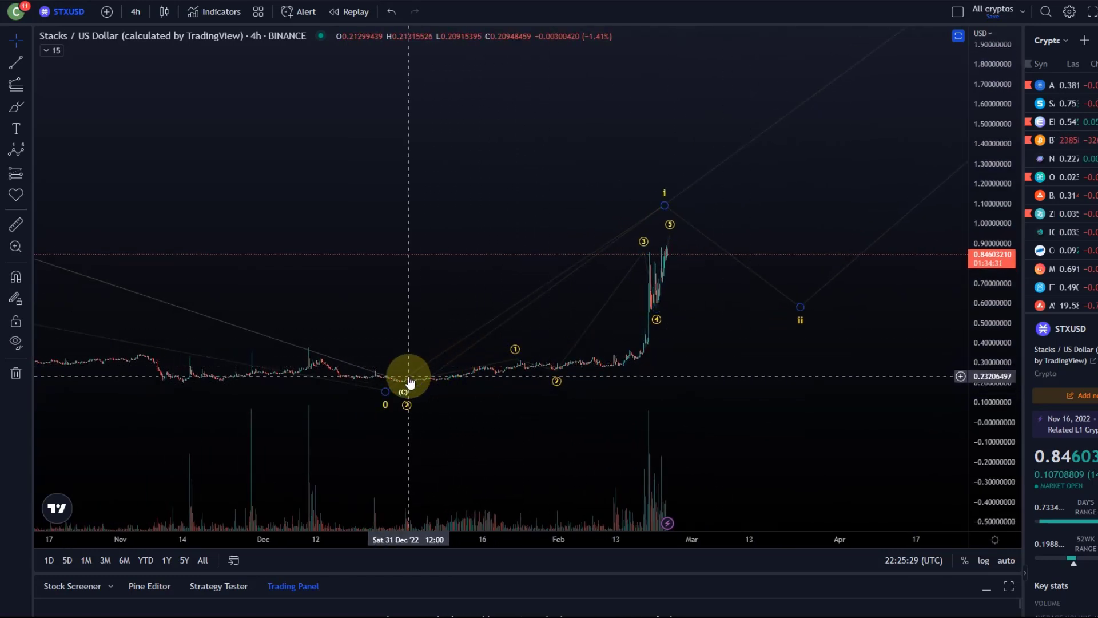
click(652, 323)
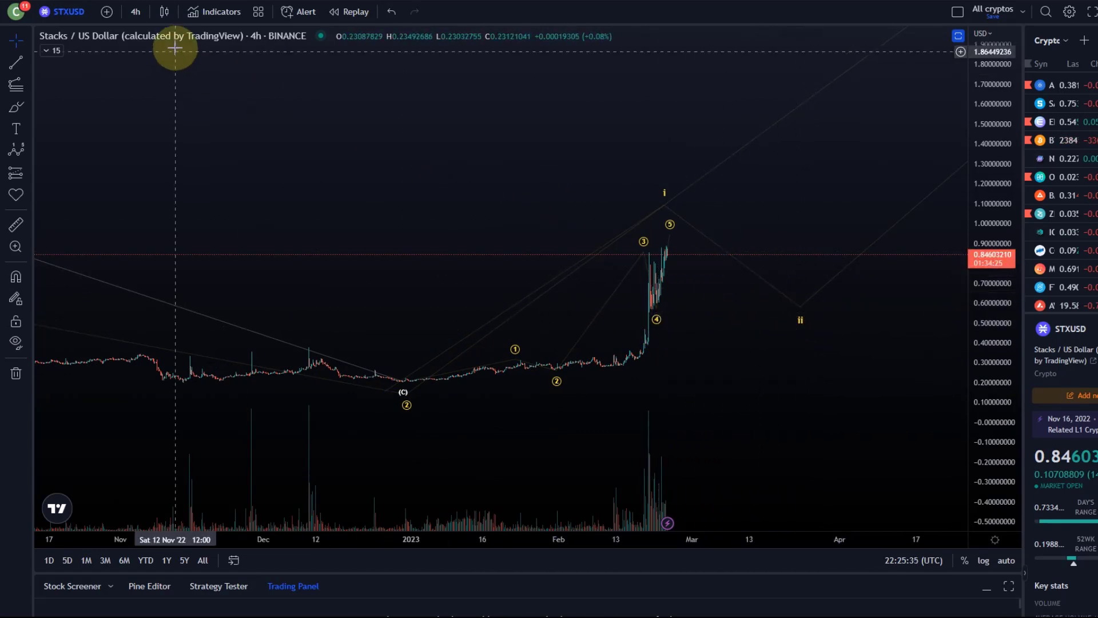
Switch the chart to the 1-hour interval and move the circled wave 3 point to about 0.87 near the February high
click(142, 14)
click(142, 313)
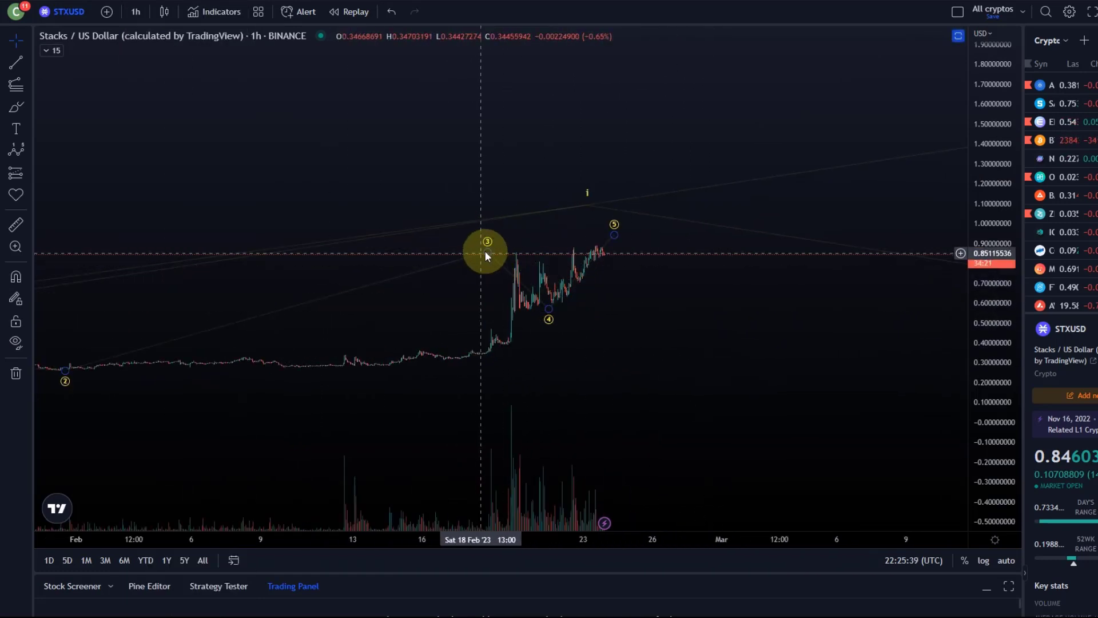
click(507, 251)
drag(513, 255, 513, 249)
Move the circled wave 4 point to the 20 February pullback low at about 0.57
scroll(602, 314, up, 3)
drag(519, 334, 702, 310)
drag(987, 360, 583, 284)
scroll(577, 302, up, 2)
drag(514, 295, 483, 287)
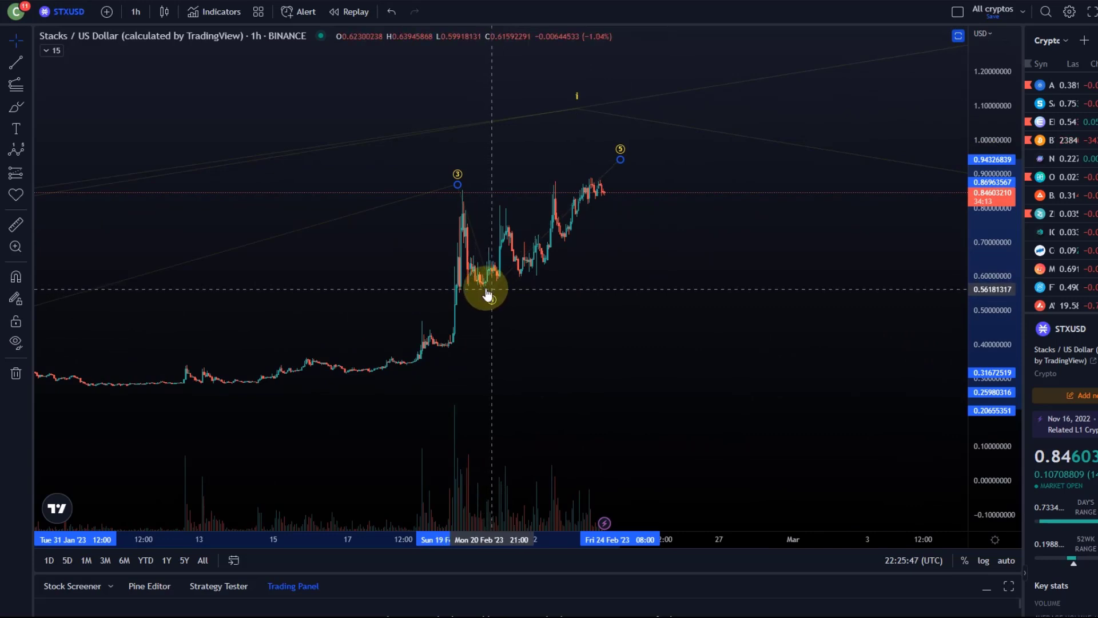
click(482, 292)
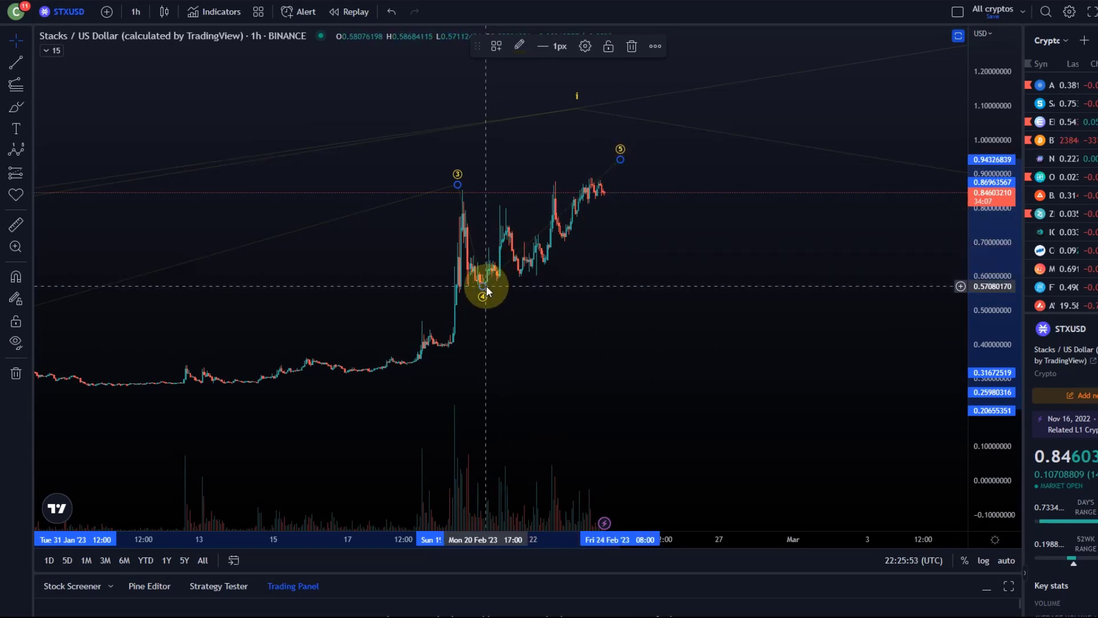
Move the circled wave 4 point to about 0.57 on 25 February and the circled wave 5 point to about 1.00 on 26 February
drag(483, 289, 650, 286)
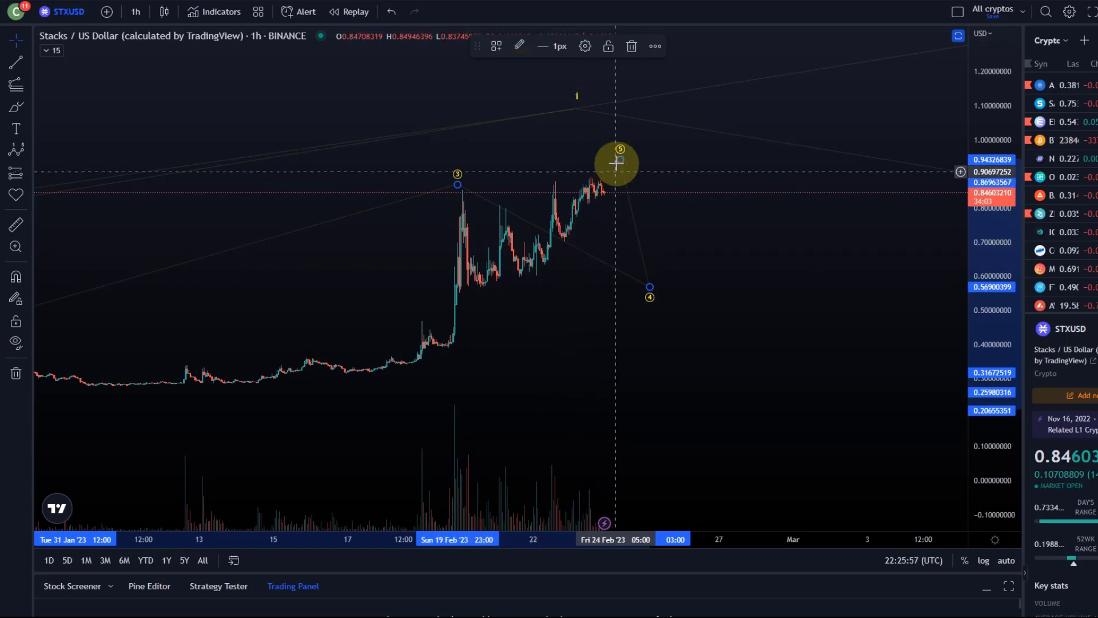
drag(620, 161, 694, 140)
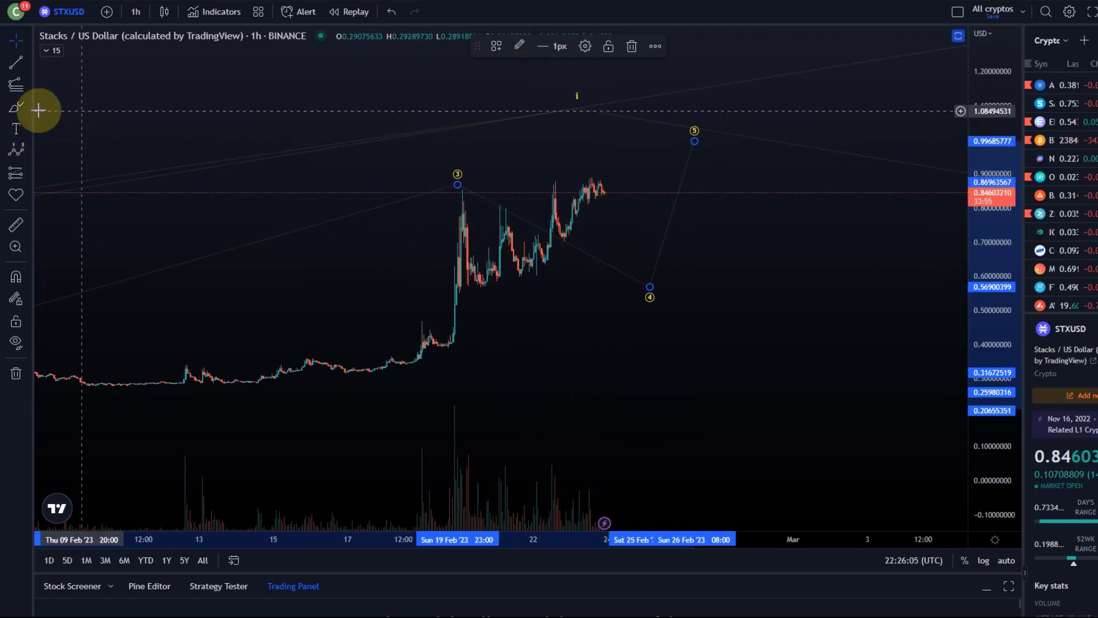
click(25, 89)
click(36, 88)
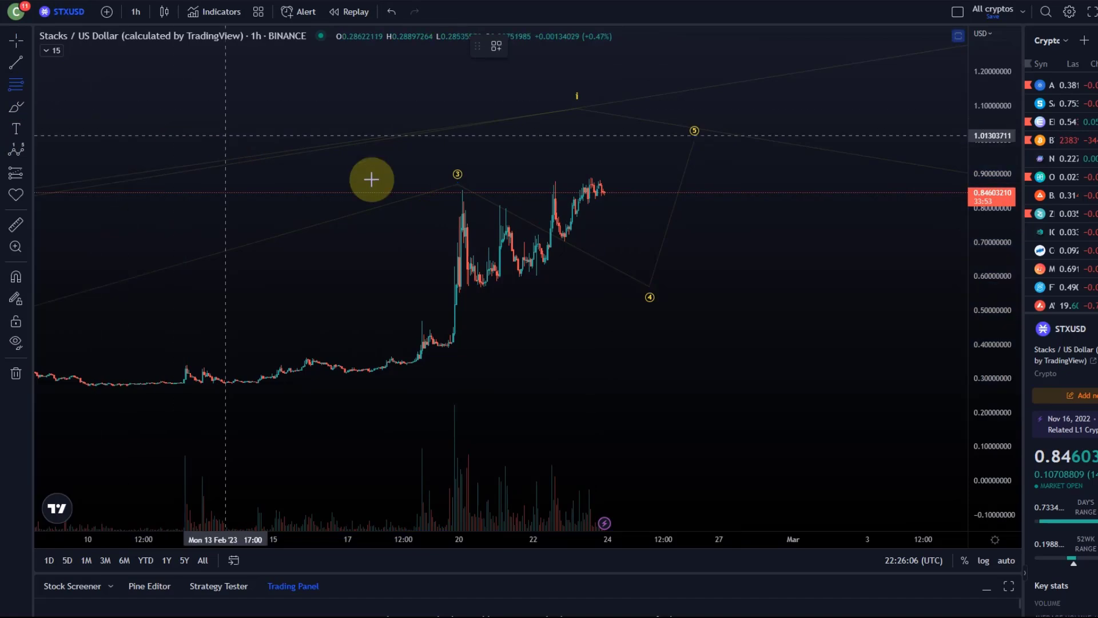
click(433, 189)
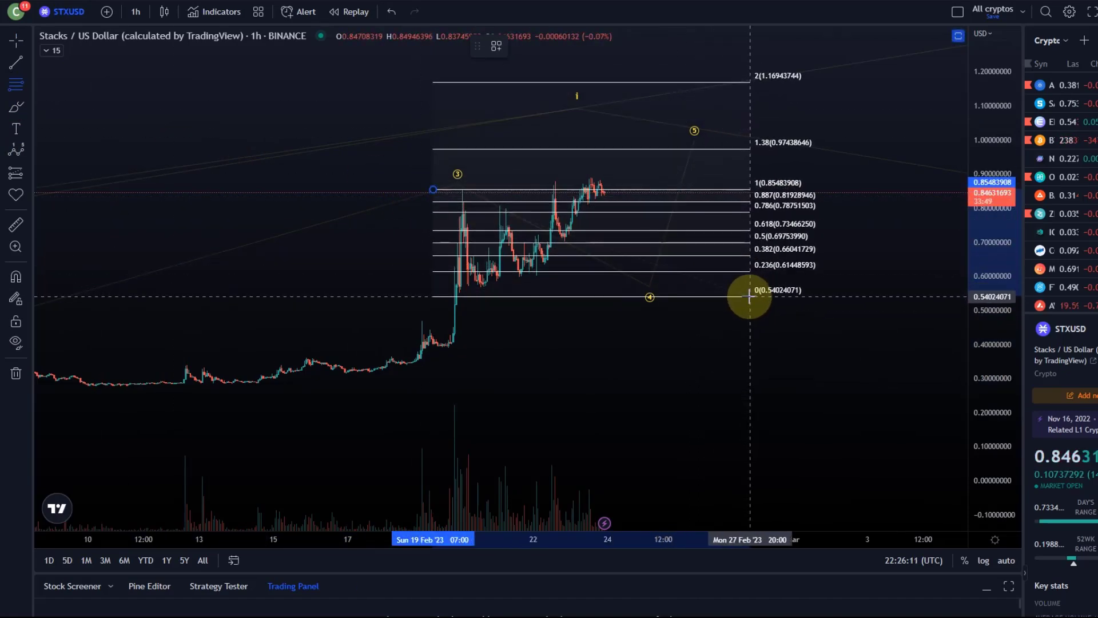
key(Delete)
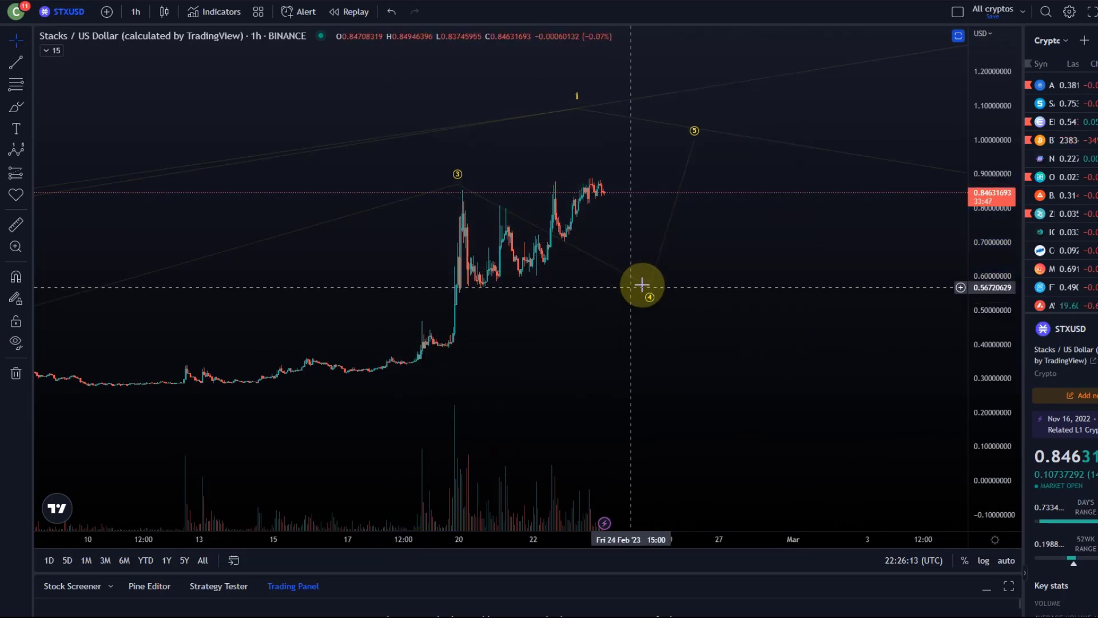
Return the circled wave 4 point to the 20 February low at about 0.57 and move circled wave 5 to about 0.99 on 24 February
drag(646, 297, 480, 299)
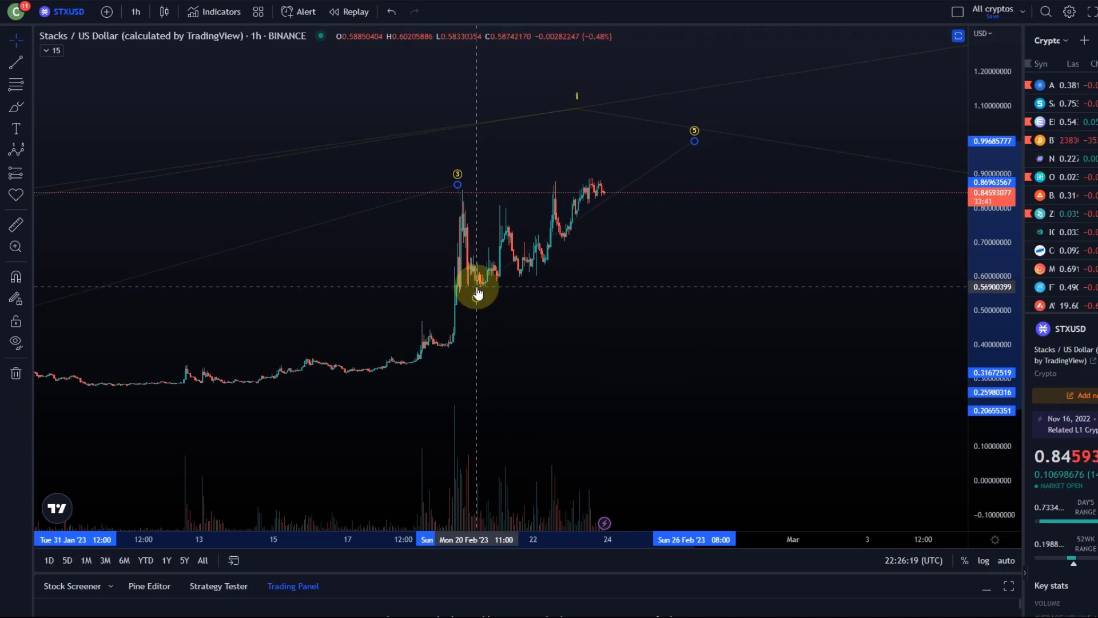
drag(479, 294, 479, 291)
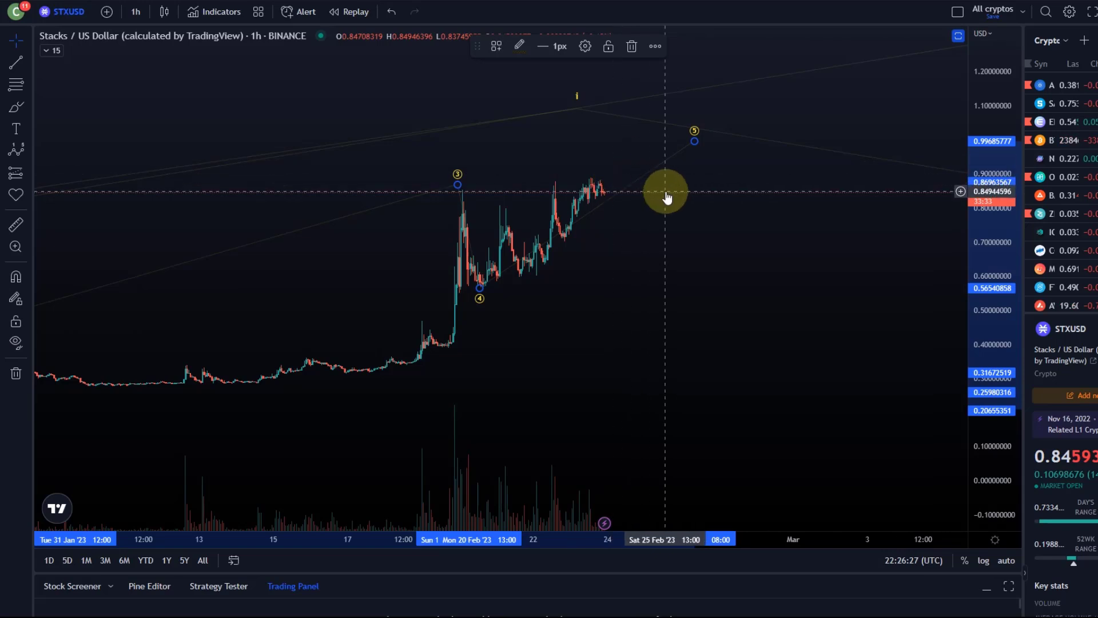
drag(694, 142, 629, 142)
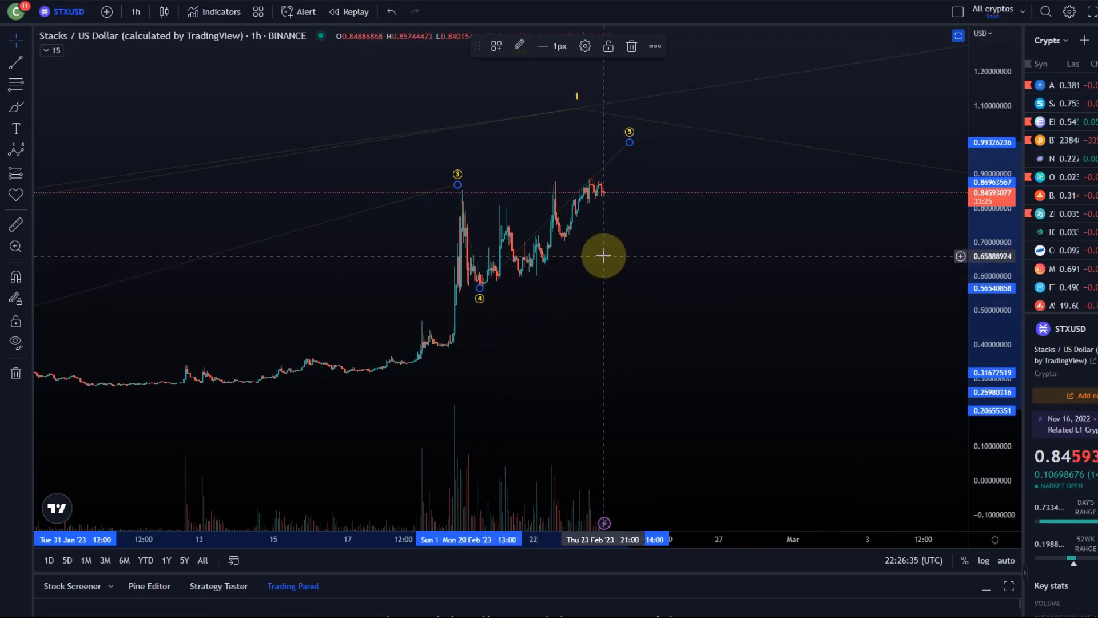
scroll(601, 266, up, 1)
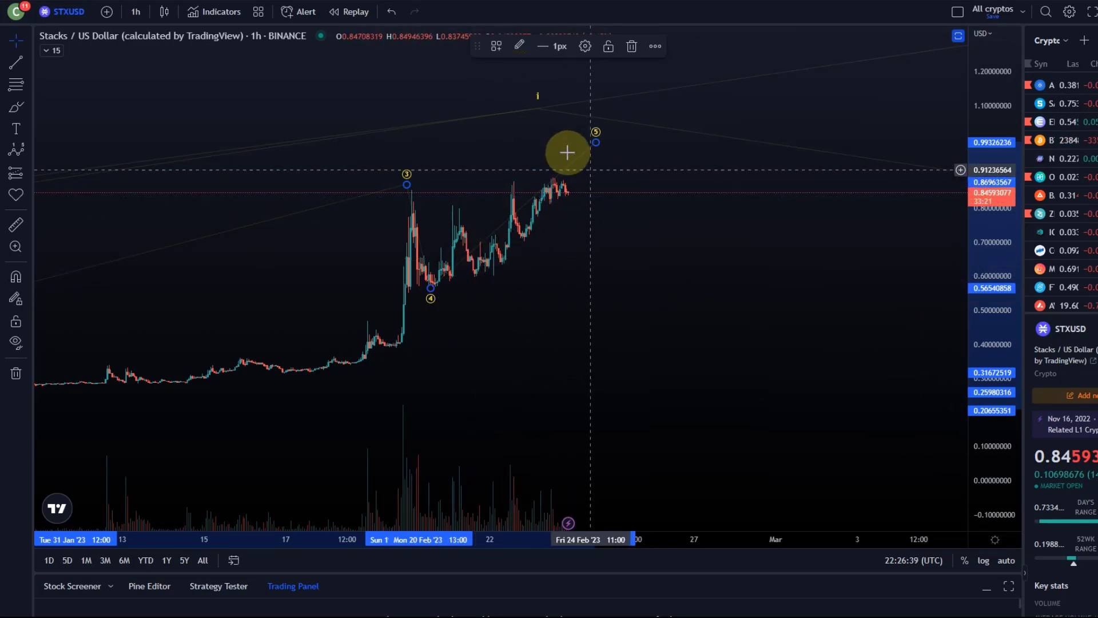
Move the wave i point to about 1.08 on 24 February and the circled wave 4 point to the 21 February low at about 0.58
drag(536, 108, 602, 112)
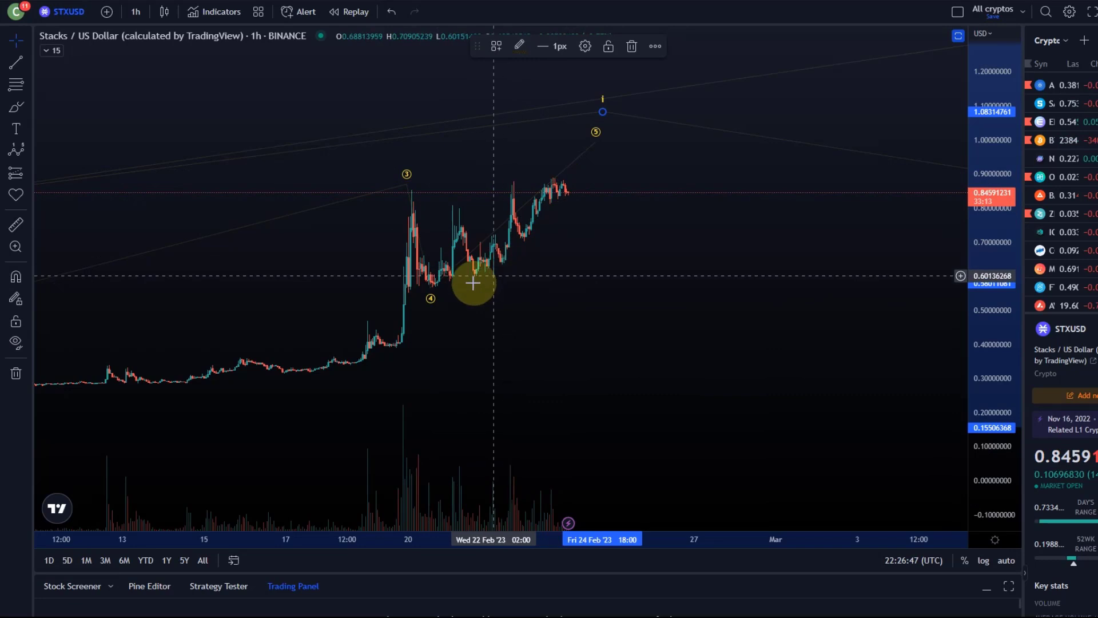
drag(433, 296, 479, 286)
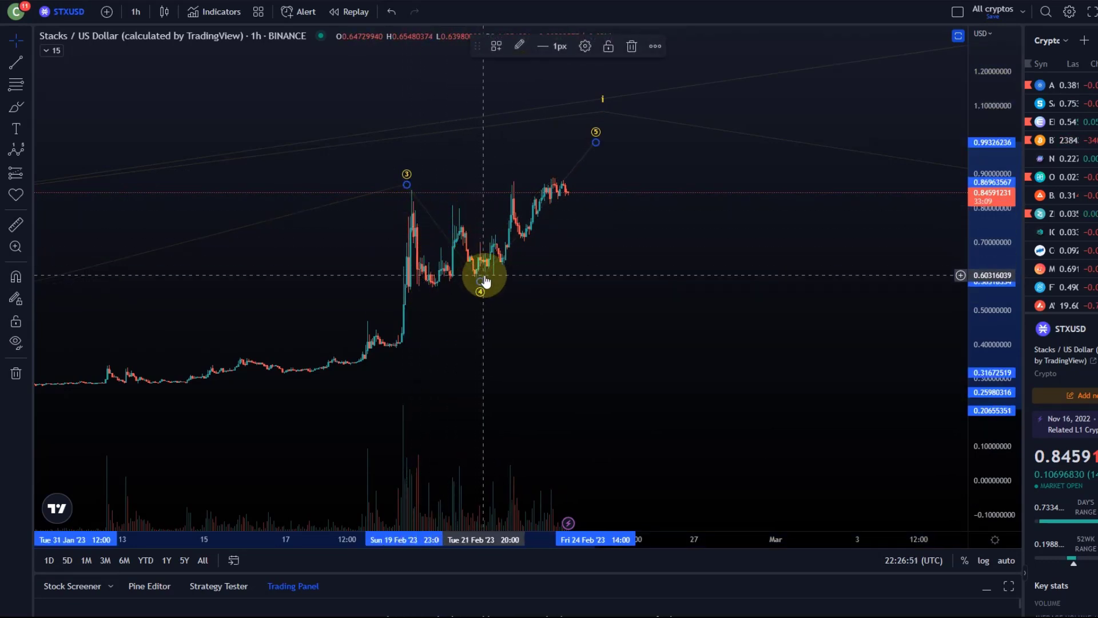
Draw two converging trend lines around the circled wave 5 advance: lower from about 0.59 to 0.99, upper from about 0.80 to 1.00
drag(569, 308, 517, 340)
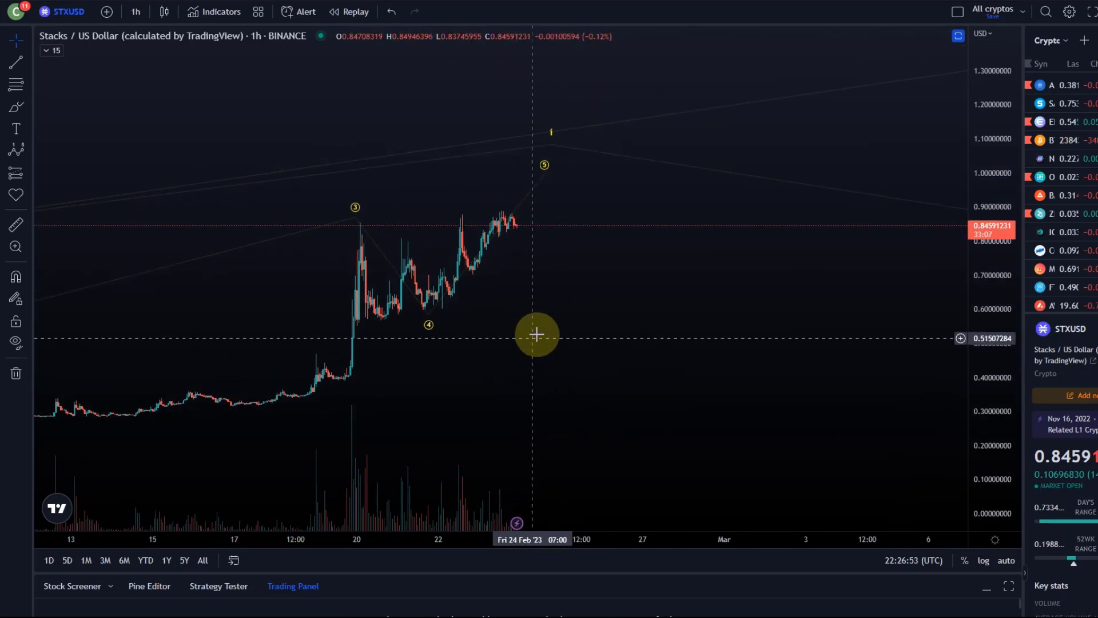
scroll(592, 309, down, 3)
drag(715, 324, 676, 318)
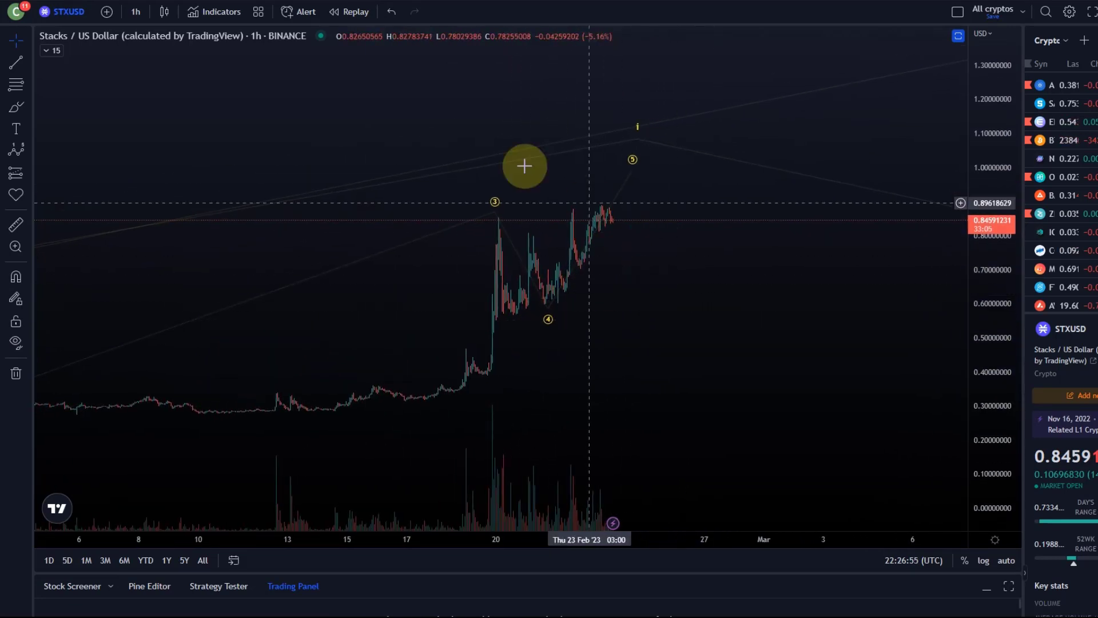
click(16, 62)
drag(550, 306, 653, 170)
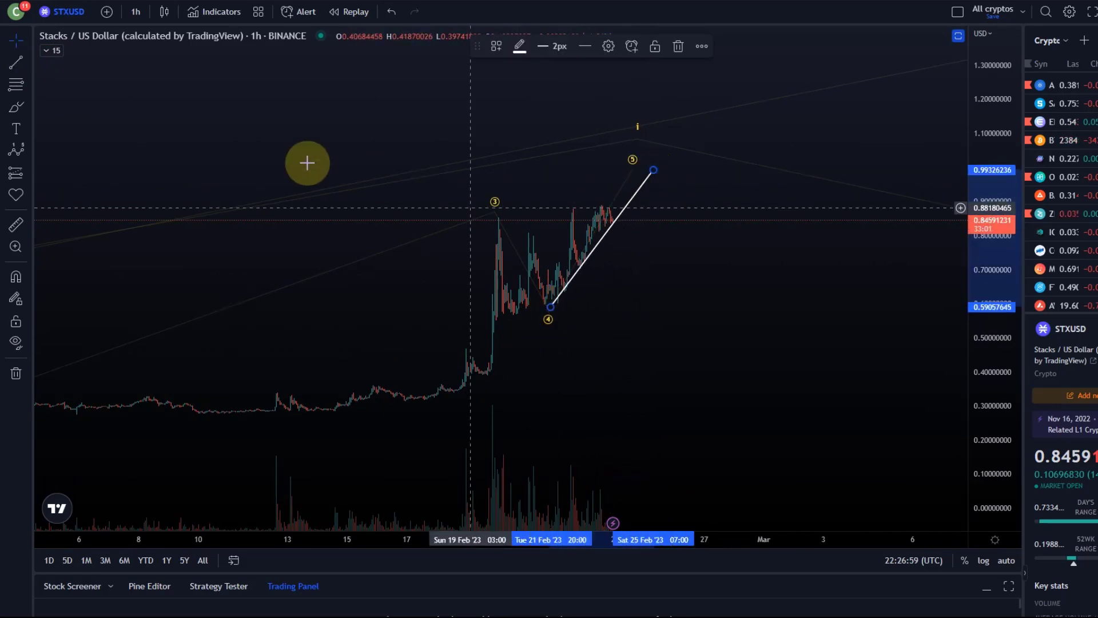
click(16, 61)
drag(520, 235, 646, 168)
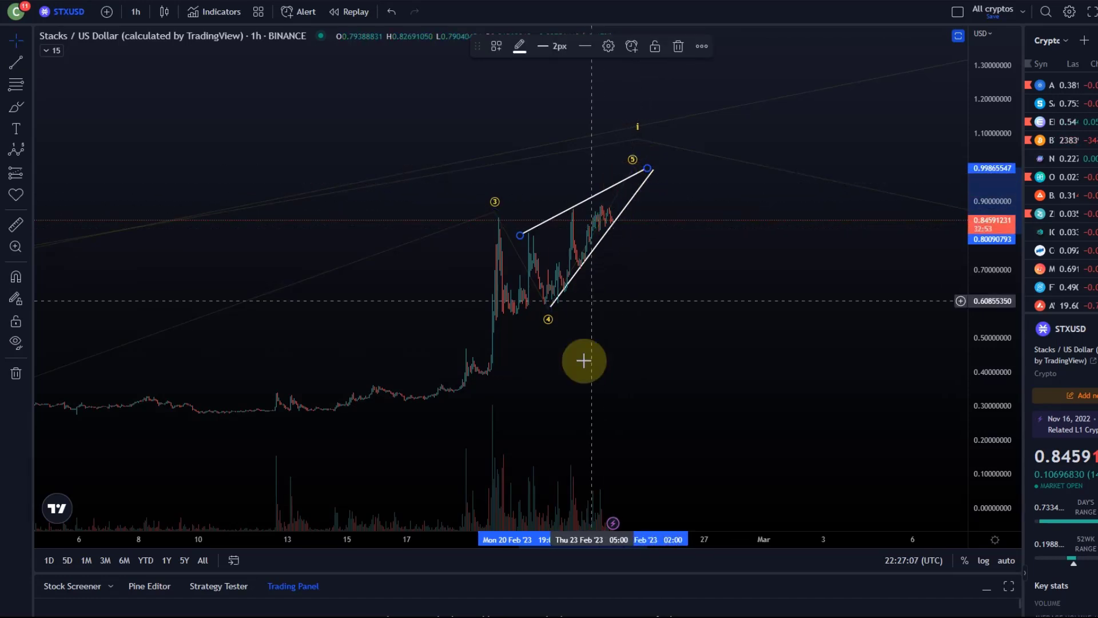
Adjust the lower wedge line to start at about 0.58 late on 21 February and end just below the upper line's end at about 0.98
click(554, 306)
drag(555, 303, 560, 307)
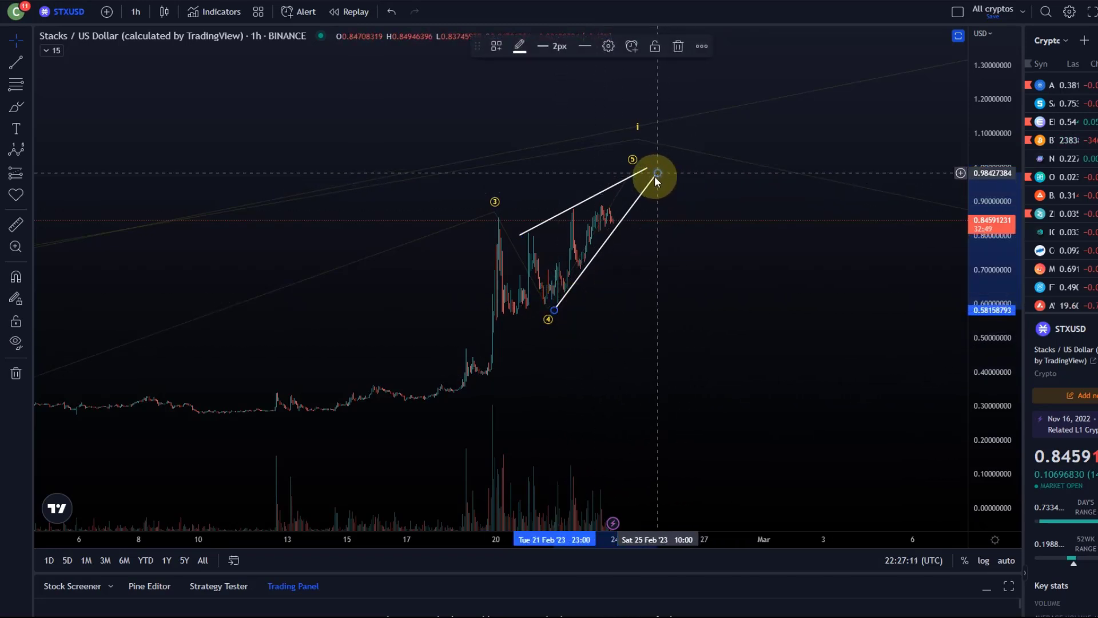
drag(656, 180, 643, 175)
click(674, 276)
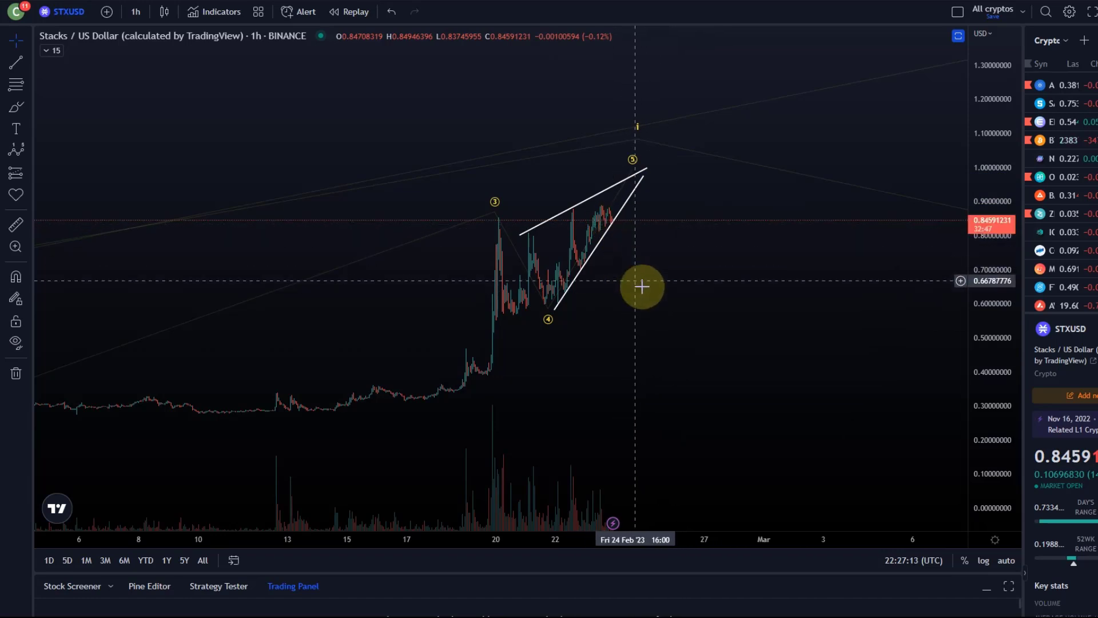
drag(715, 379, 705, 345)
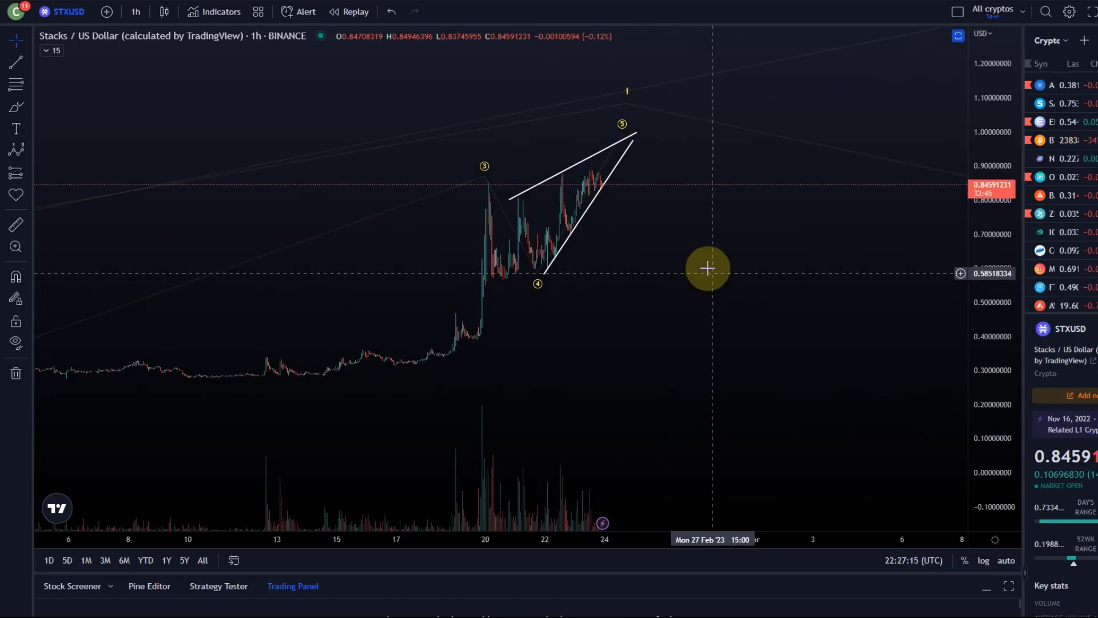